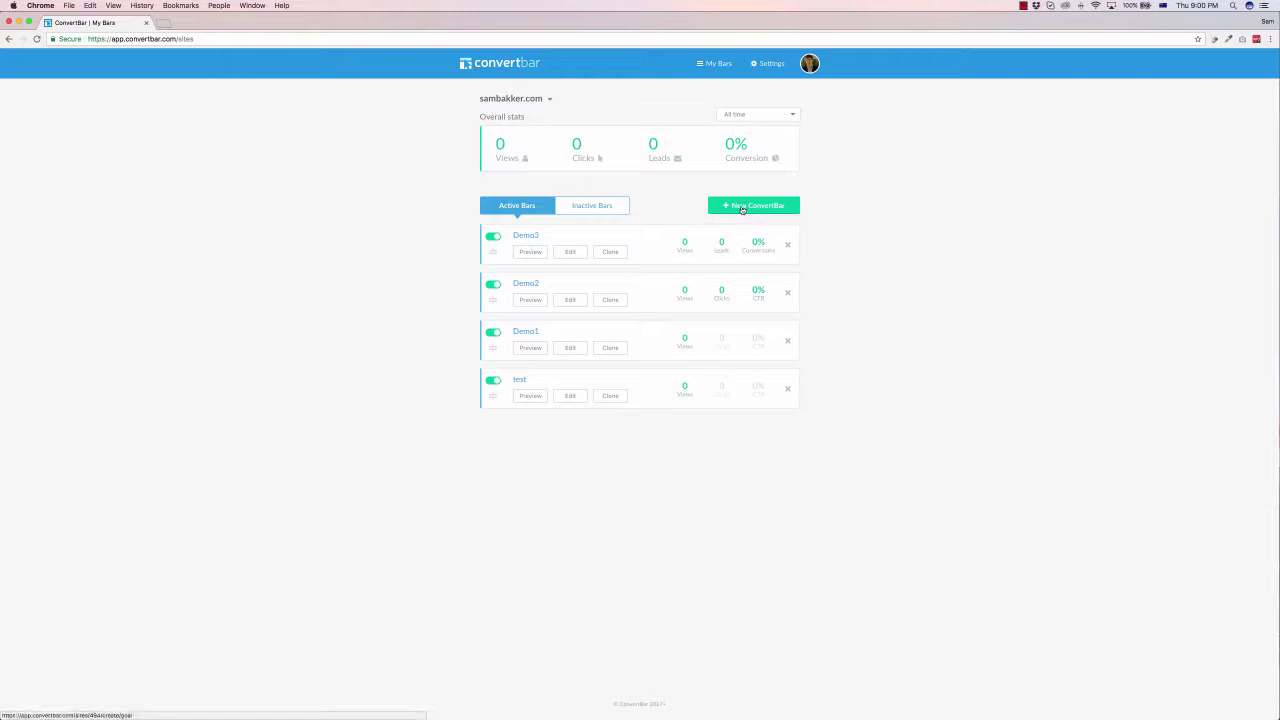
Step: Start a new notification bar named 'Demo Bar' that displays on the 'demo' page
left_click(742, 208)
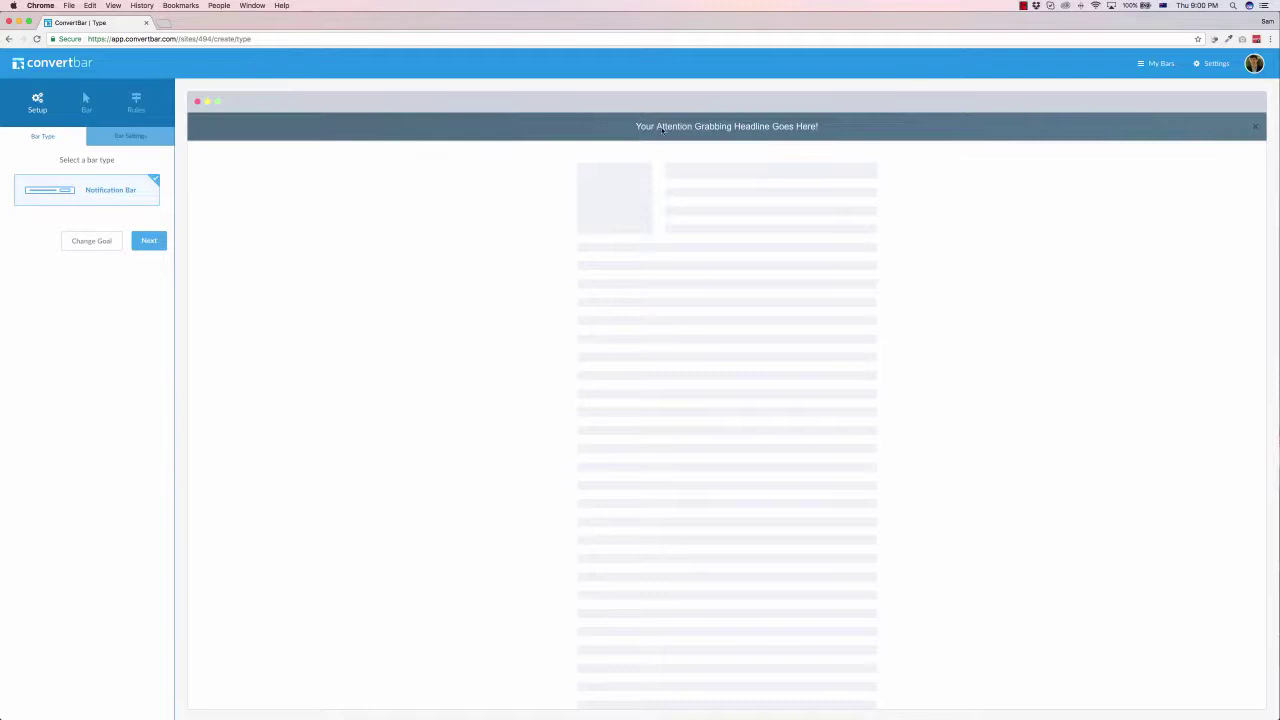
left_click(155, 246)
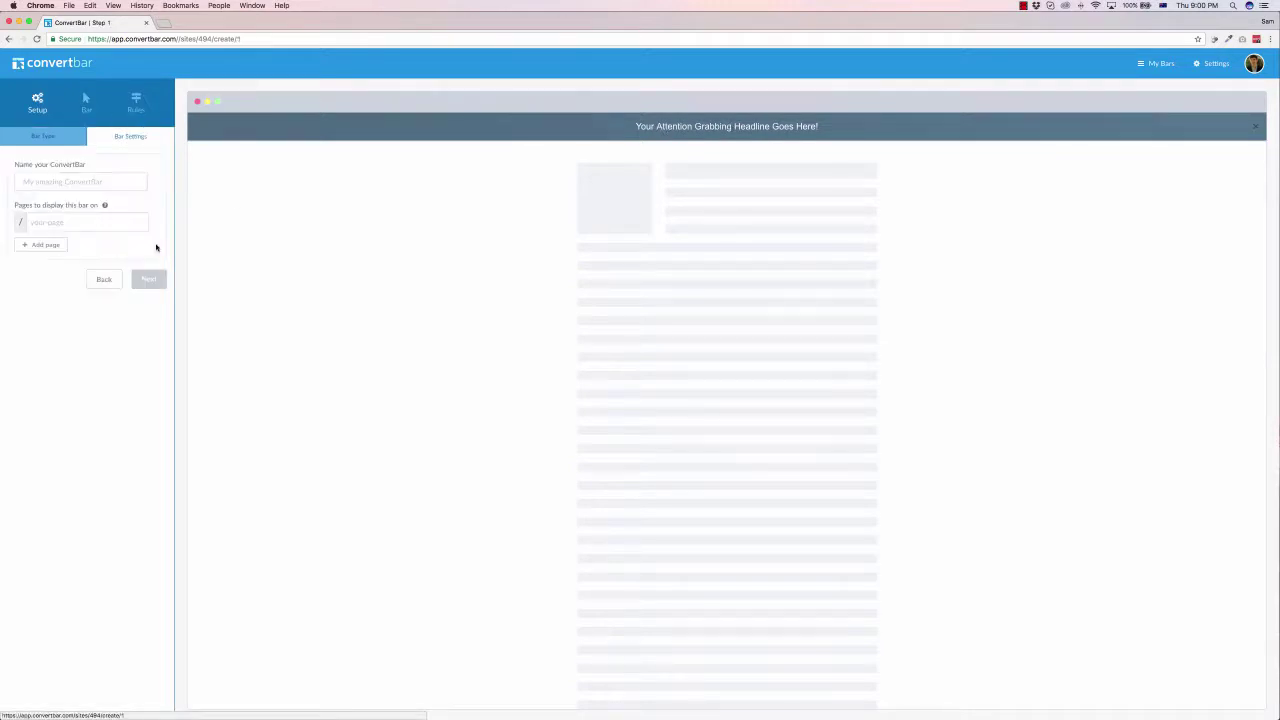
left_click(63, 180)
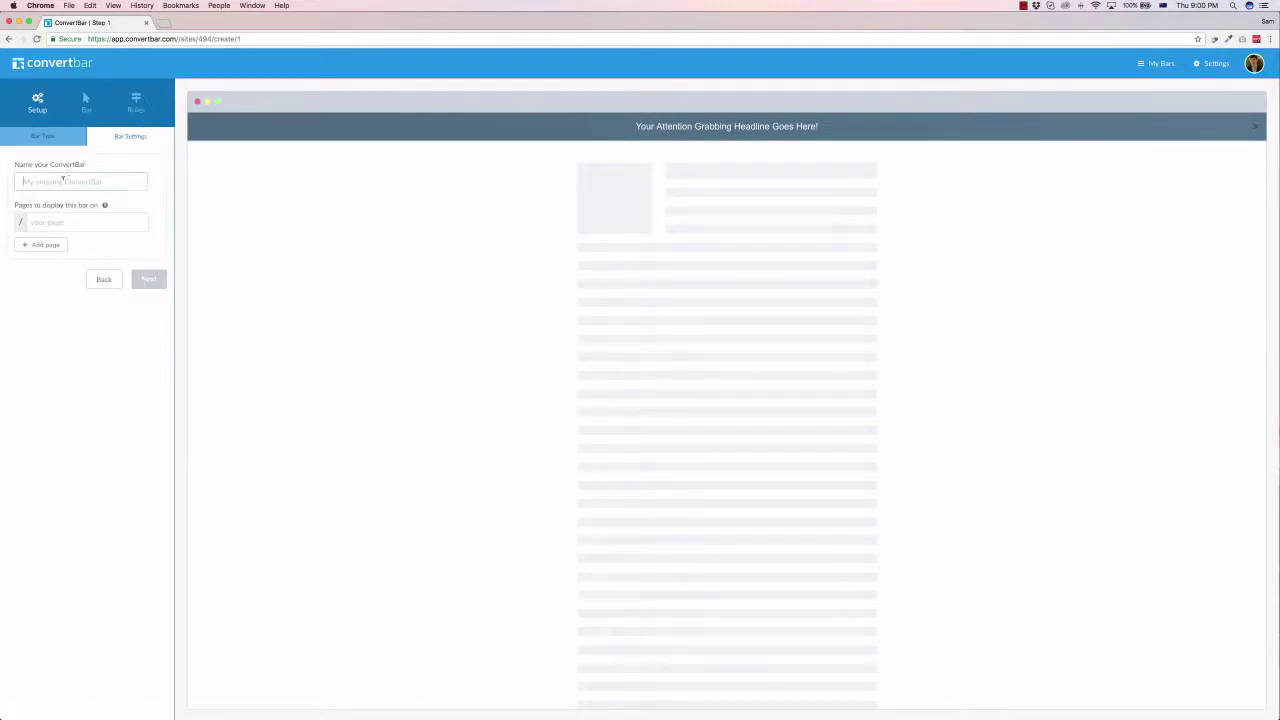
type("Demo")
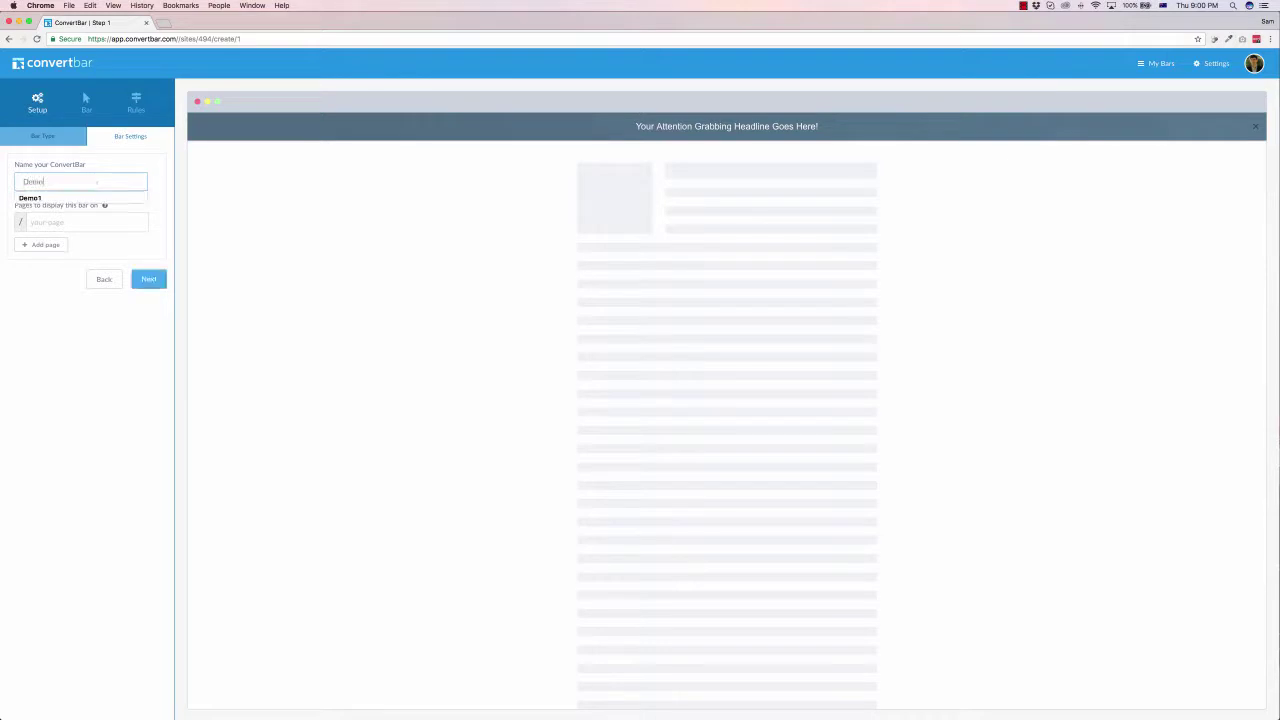
type(" Bar")
left_click(50, 222)
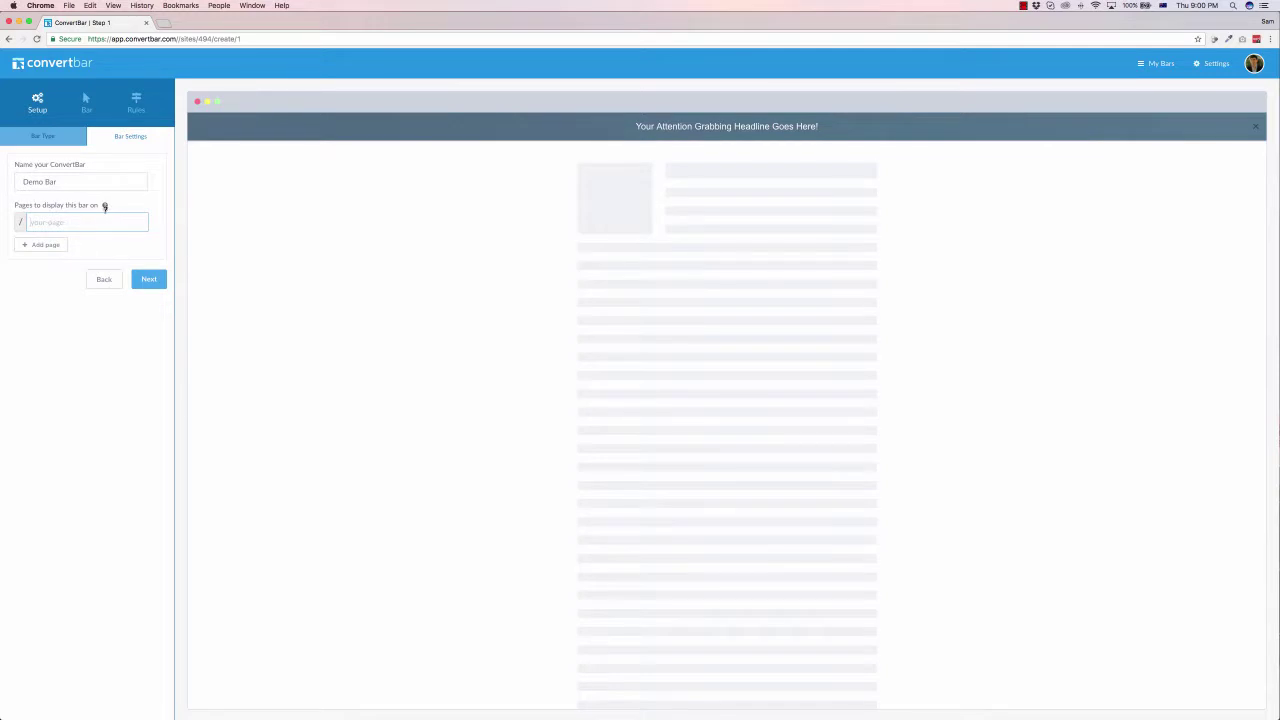
mouse_move(104, 205)
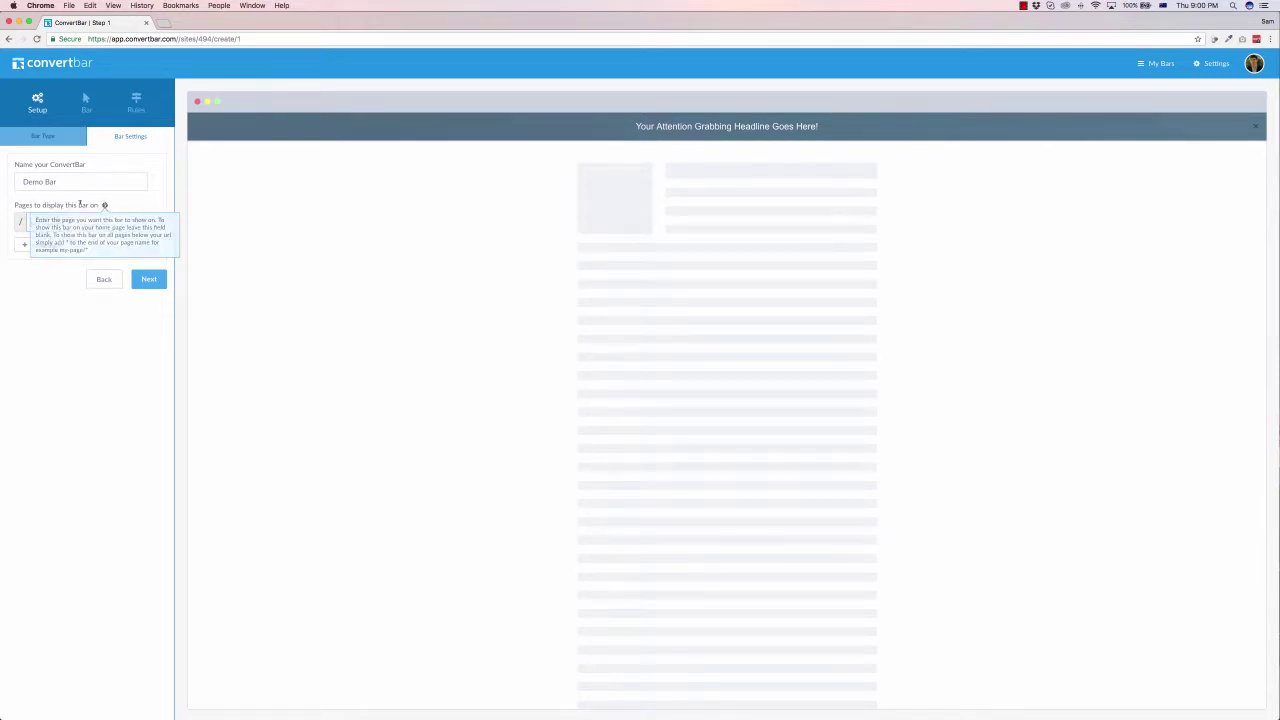
left_click(40, 222)
type("demo")
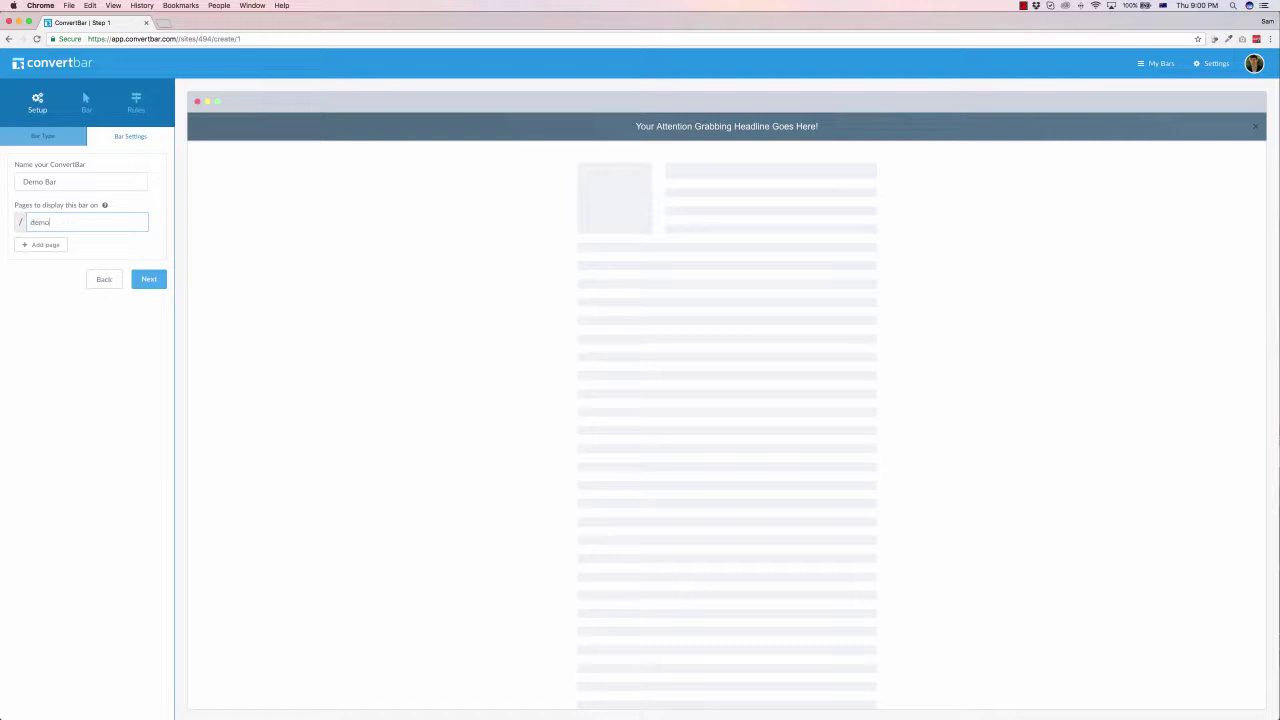
Step: Color the bar teal, keep it large at the top, with page push-down off
left_click(143, 279)
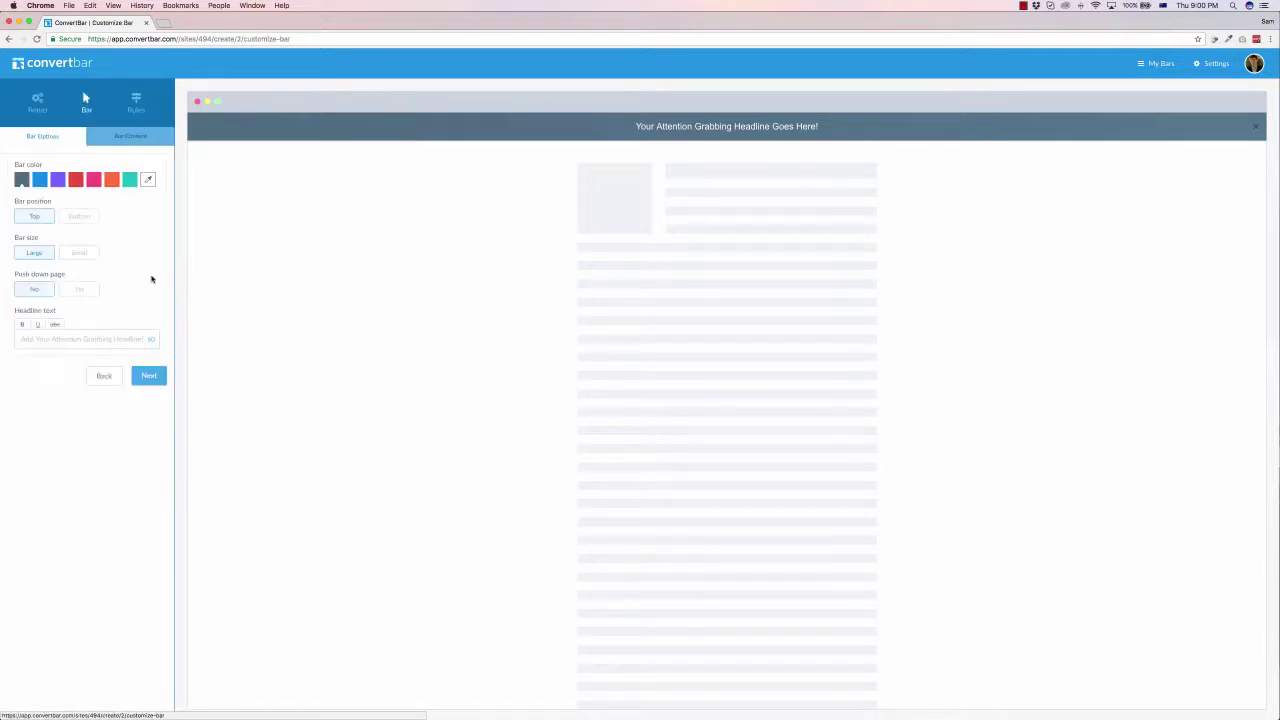
left_click(57, 181)
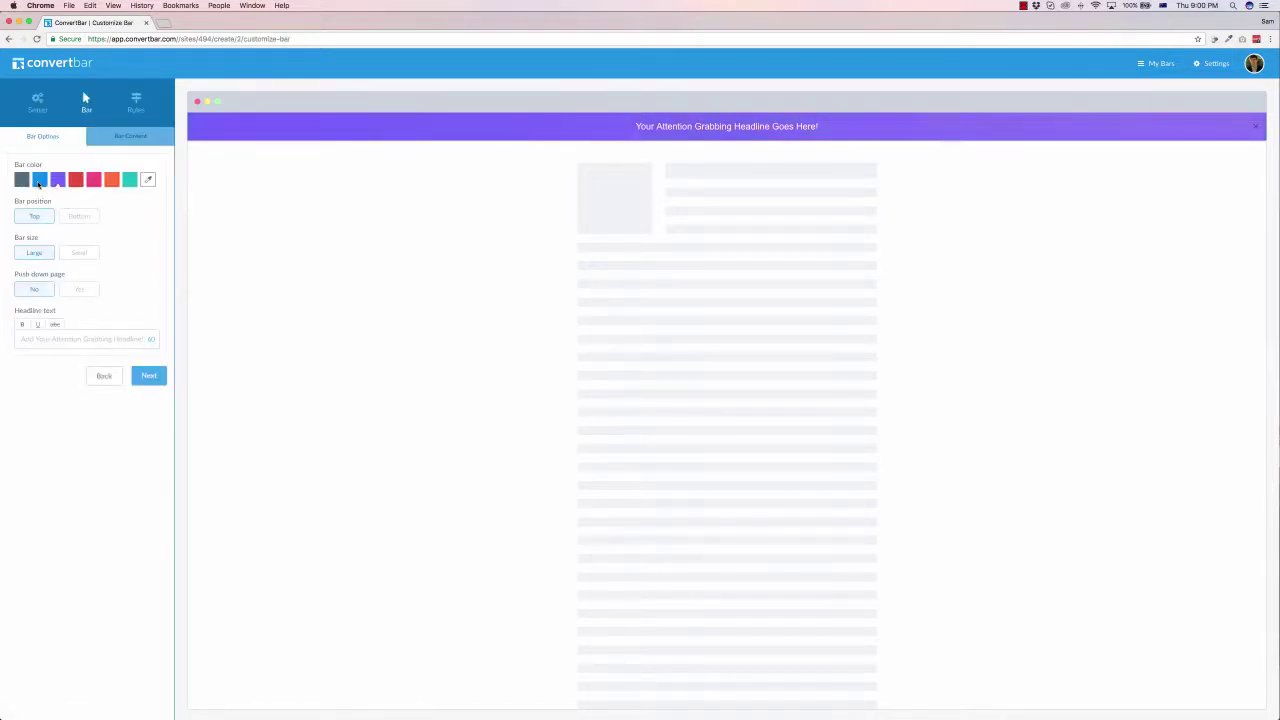
left_click(39, 180)
left_click(93, 180)
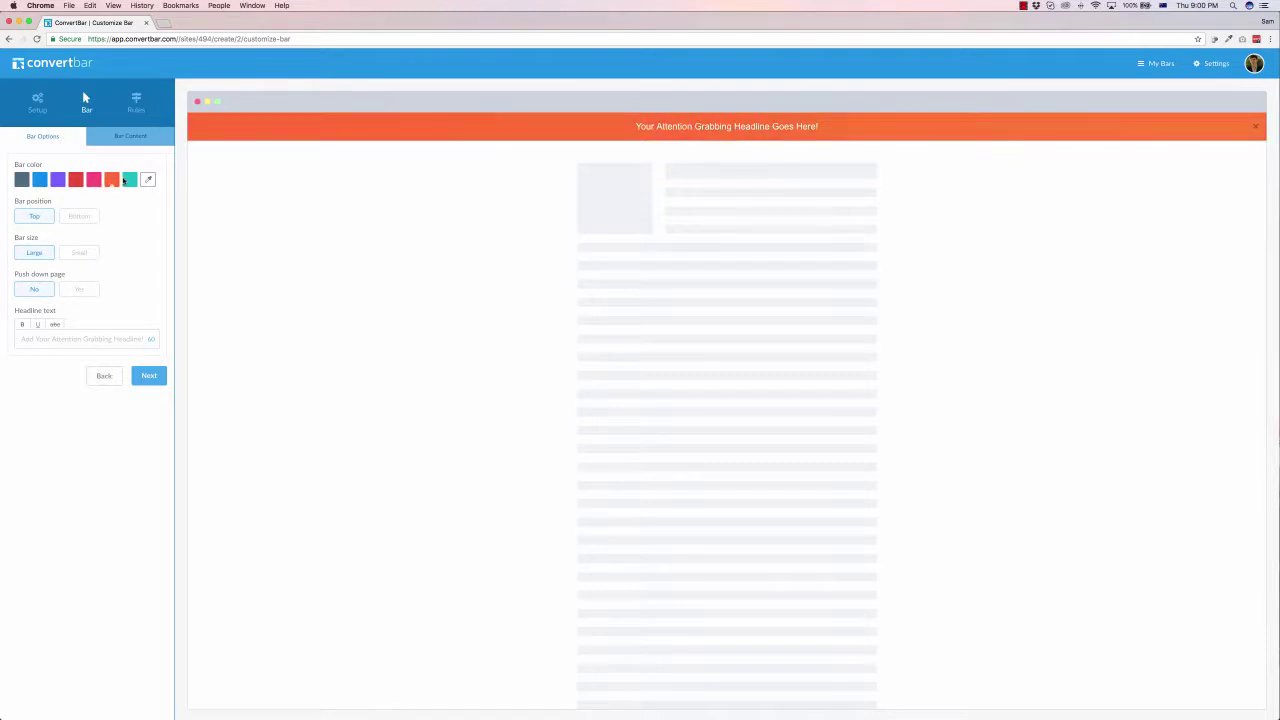
left_click(129, 180)
left_click(86, 217)
left_click(40, 218)
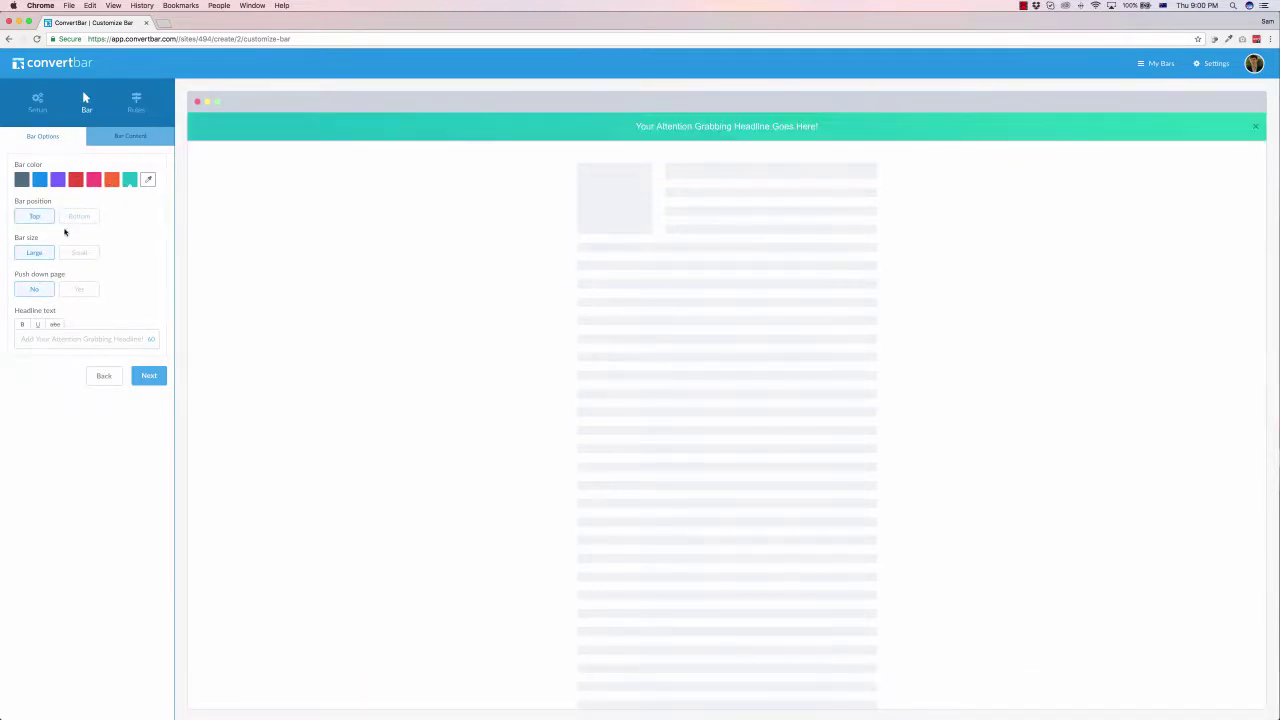
left_click(76, 255)
left_click(70, 290)
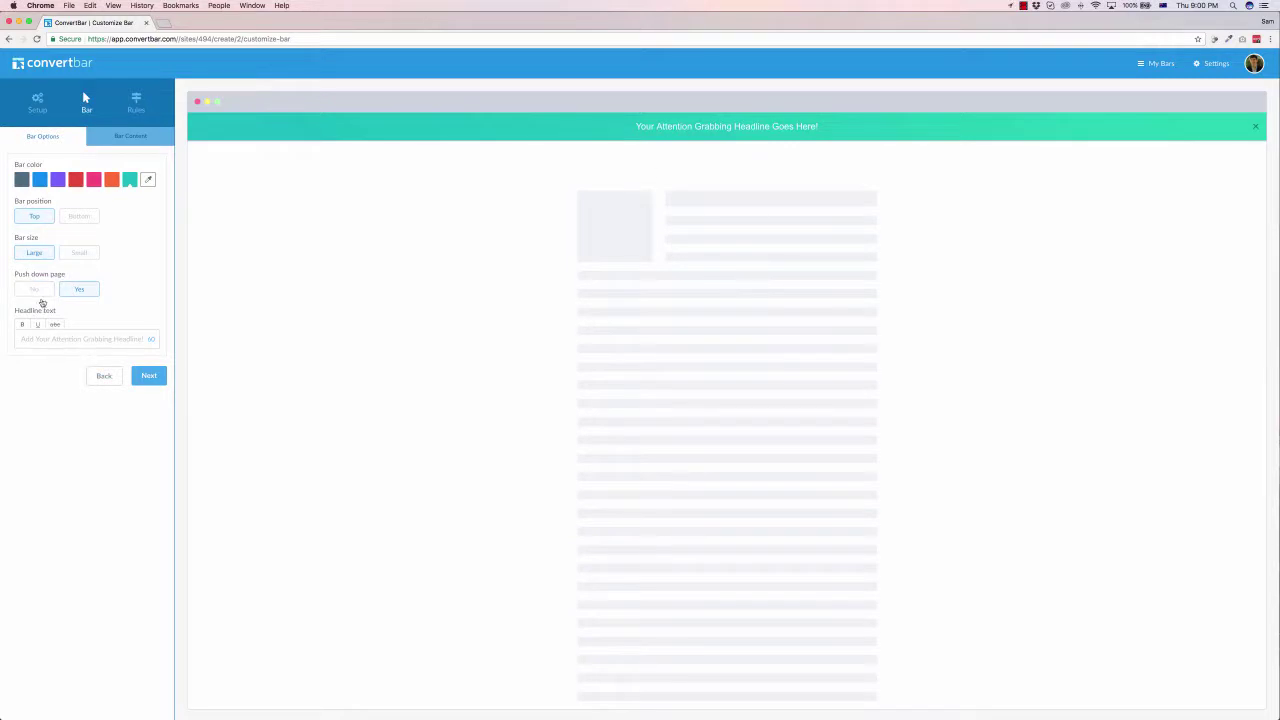
left_click(43, 295)
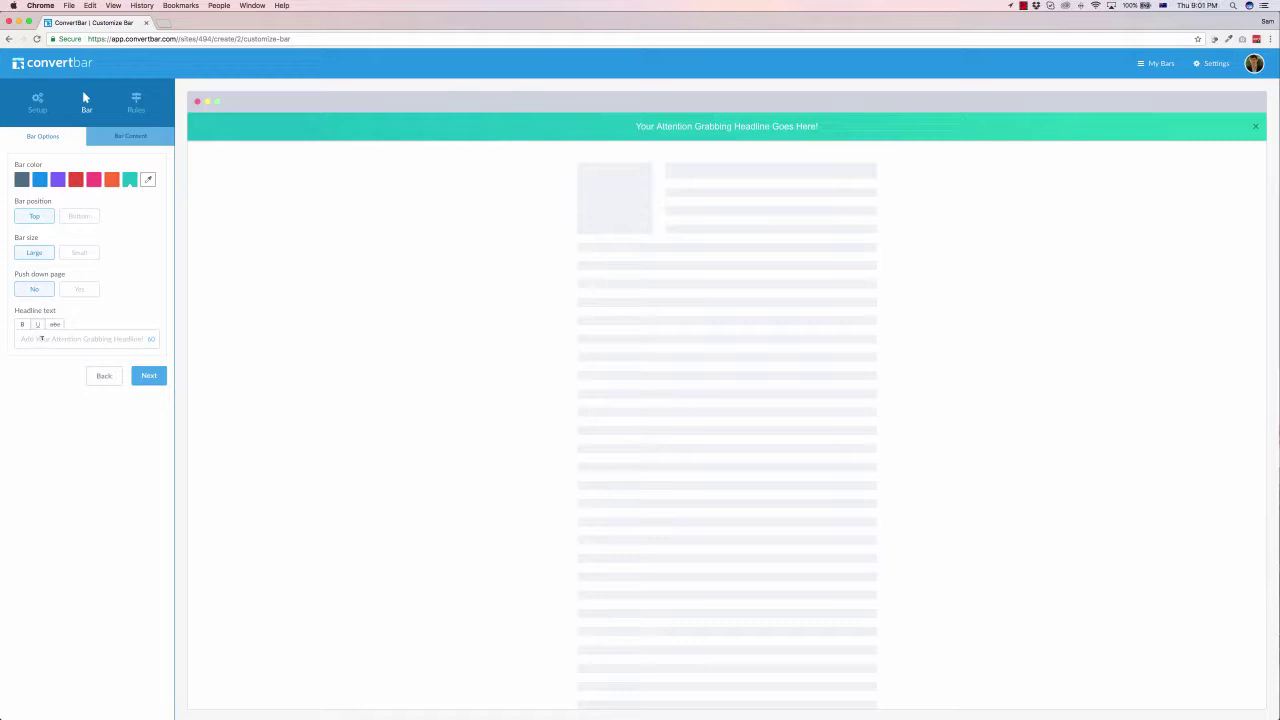
Step: Set the bar headline to 'Demo Text For Demo!'
left_click(28, 339)
type("Demo Tex")
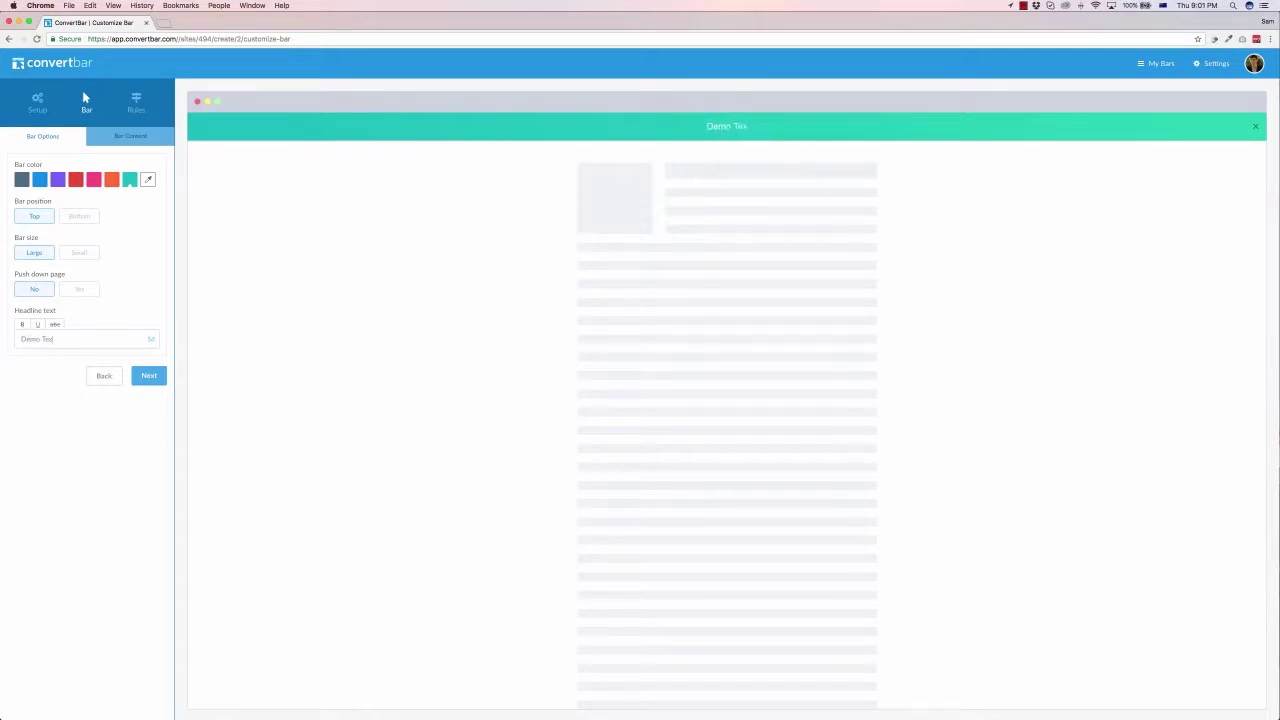
type("t For Demo")
type("!")
left_click_drag(91, 340, 21, 339)
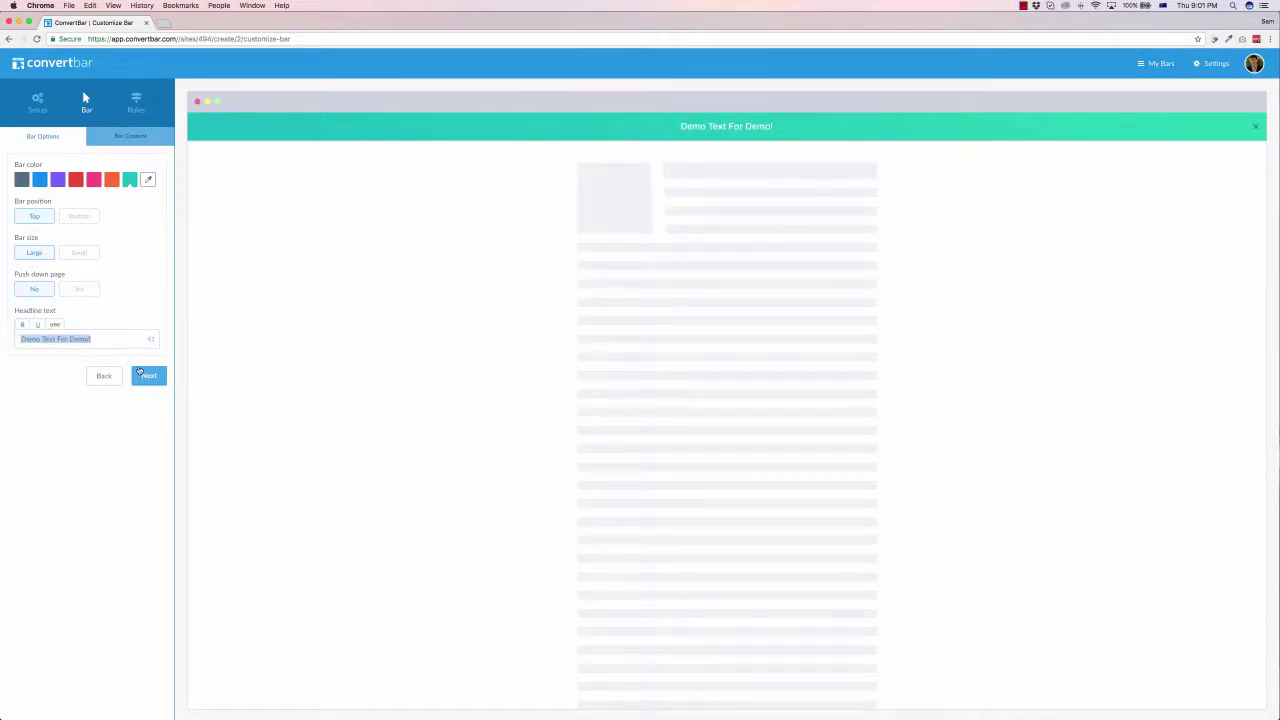
left_click(142, 376)
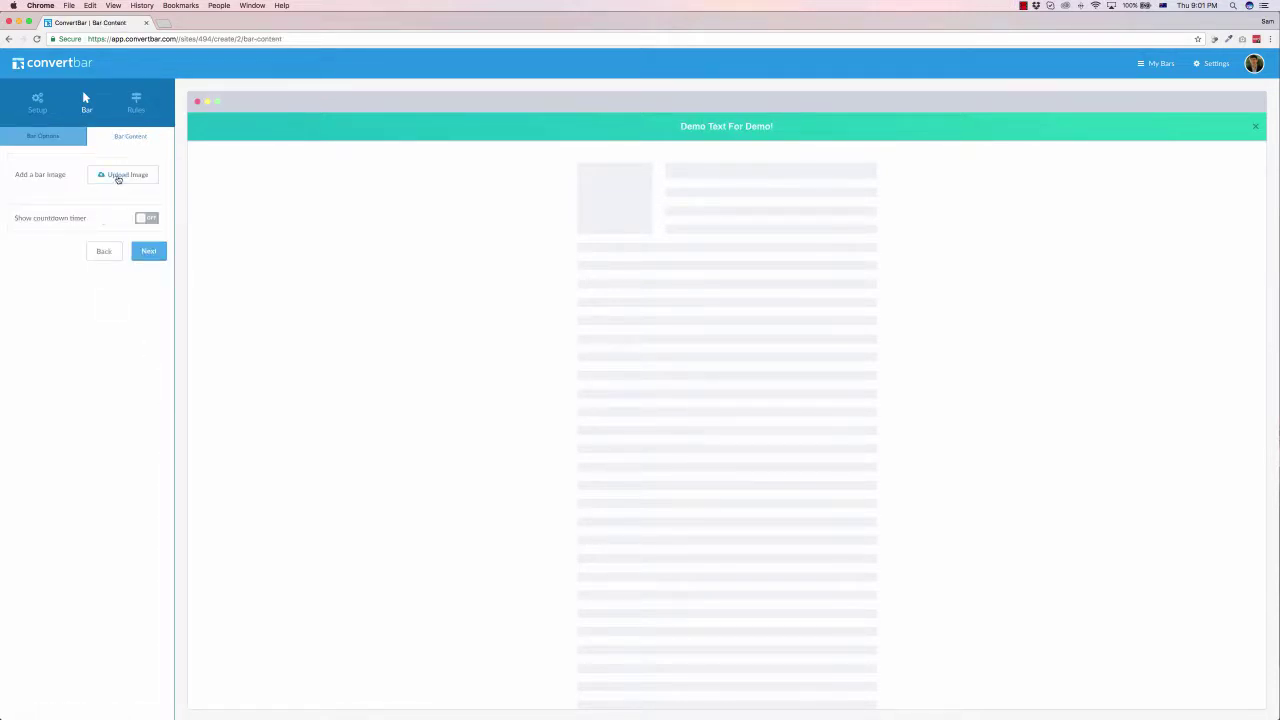
Step: Add the SMP-W.png logo to the bar and turn on the countdown timer
left_click(118, 178)
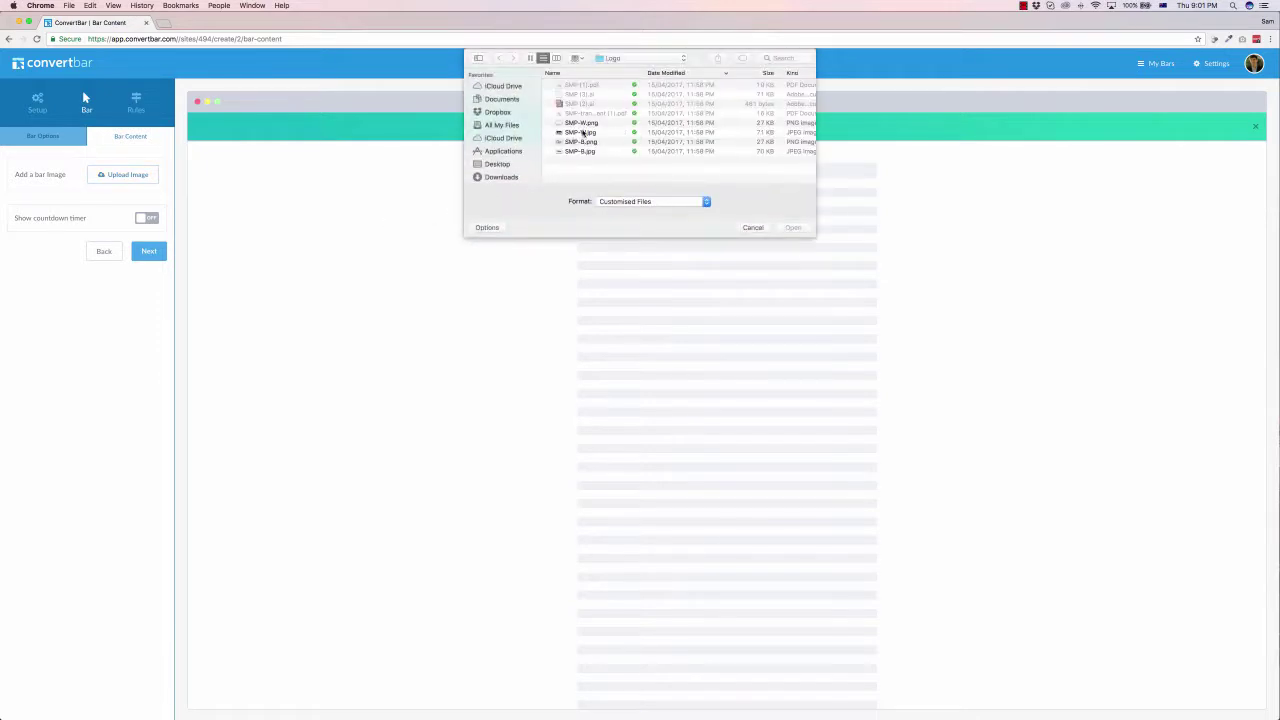
double_click(582, 122)
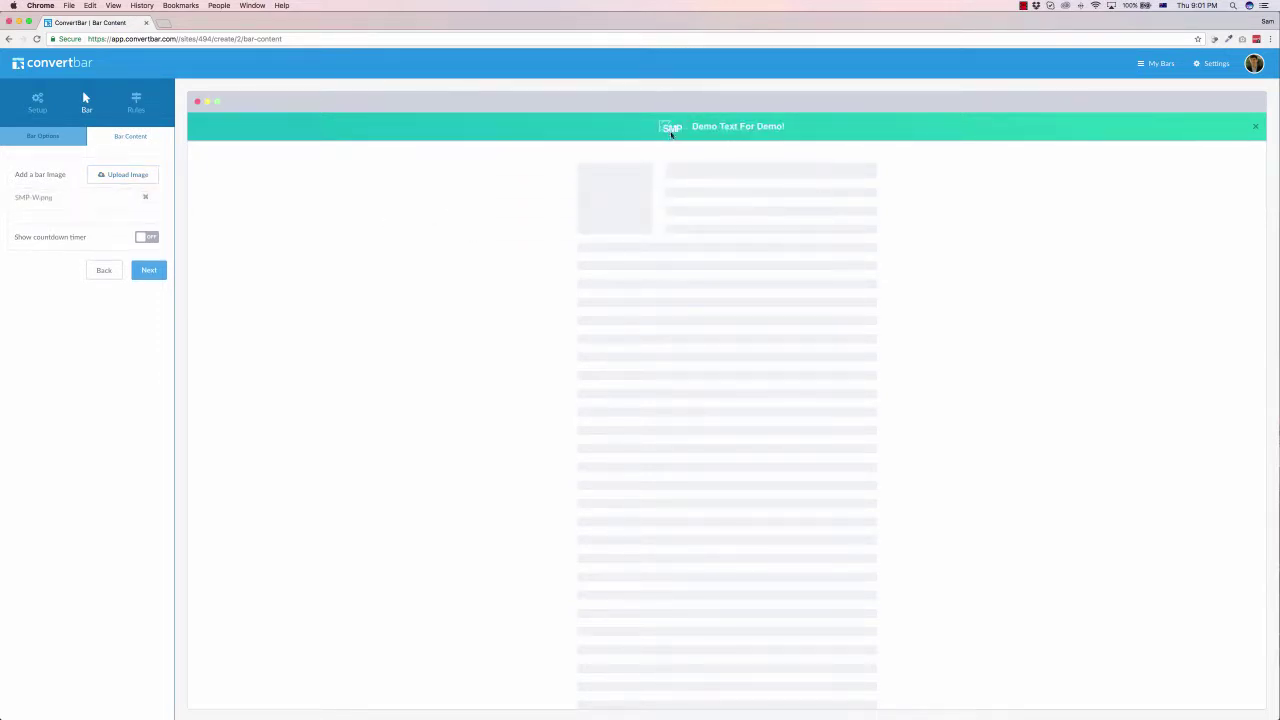
left_click(148, 237)
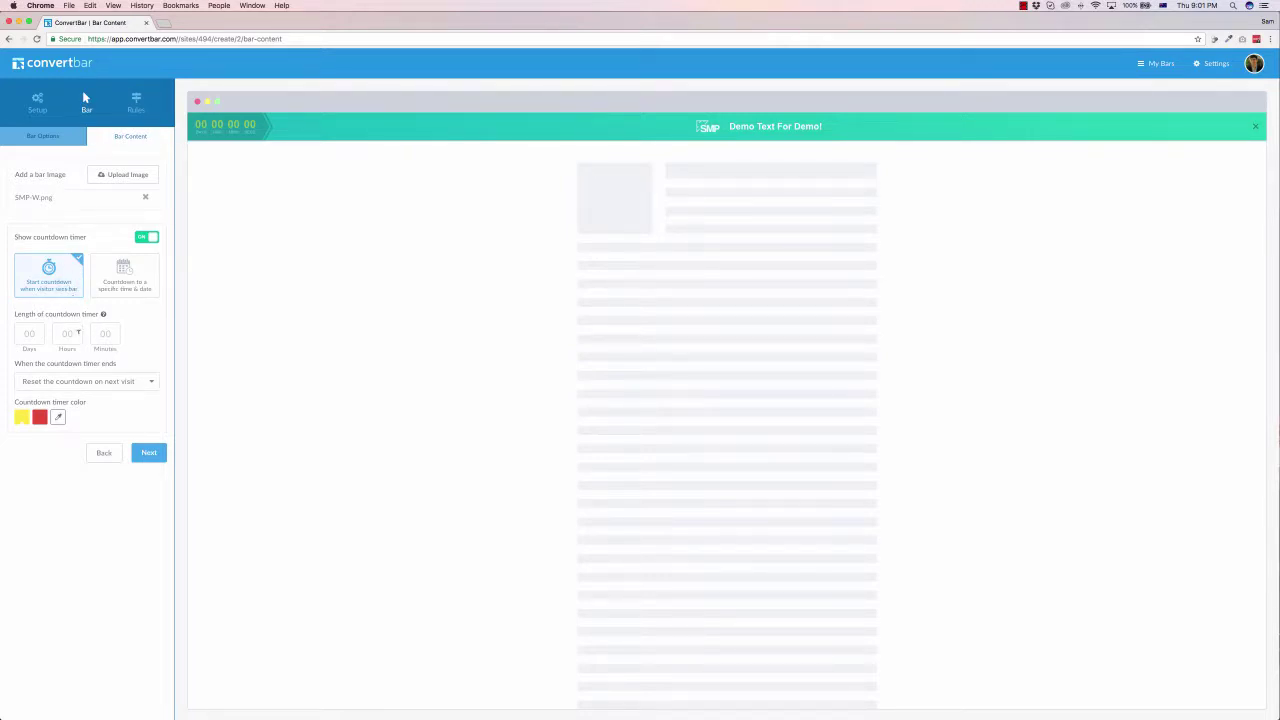
type("01")
left_click(80, 382)
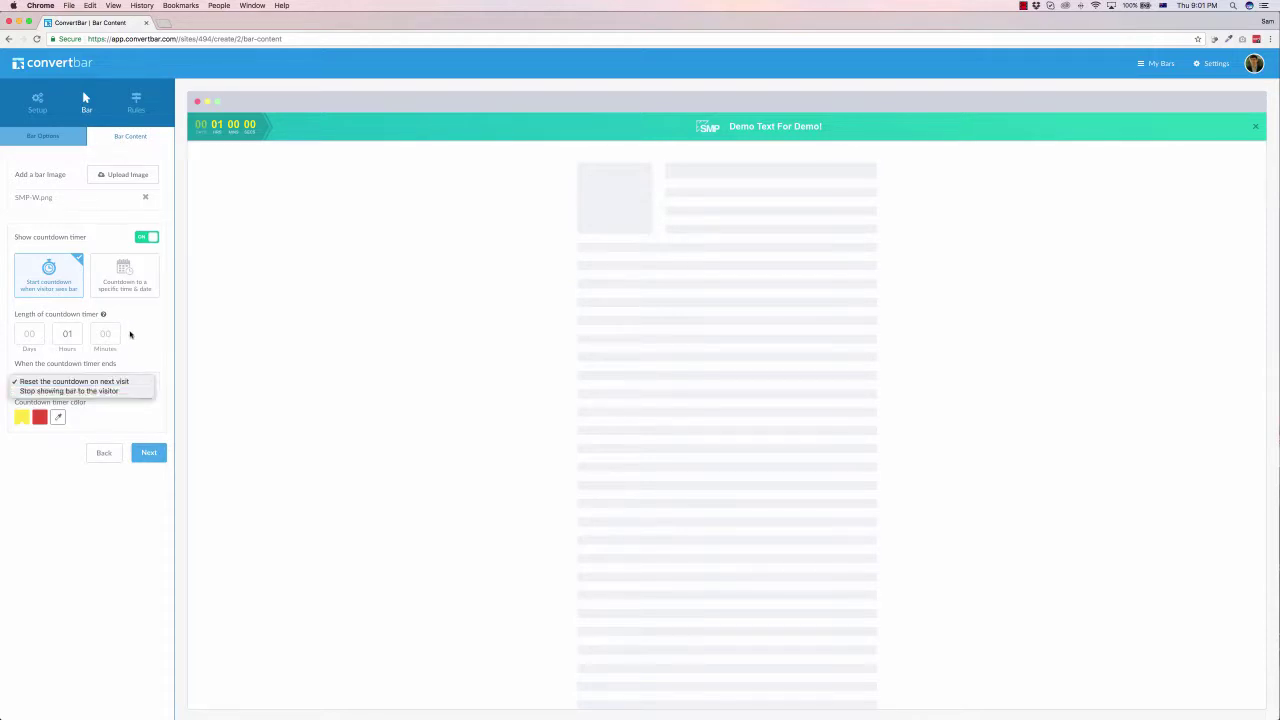
left_click(130, 336)
Step: Count down to 9:00PM on July 13th, 2017 and adjust the timer colour
left_click(119, 285)
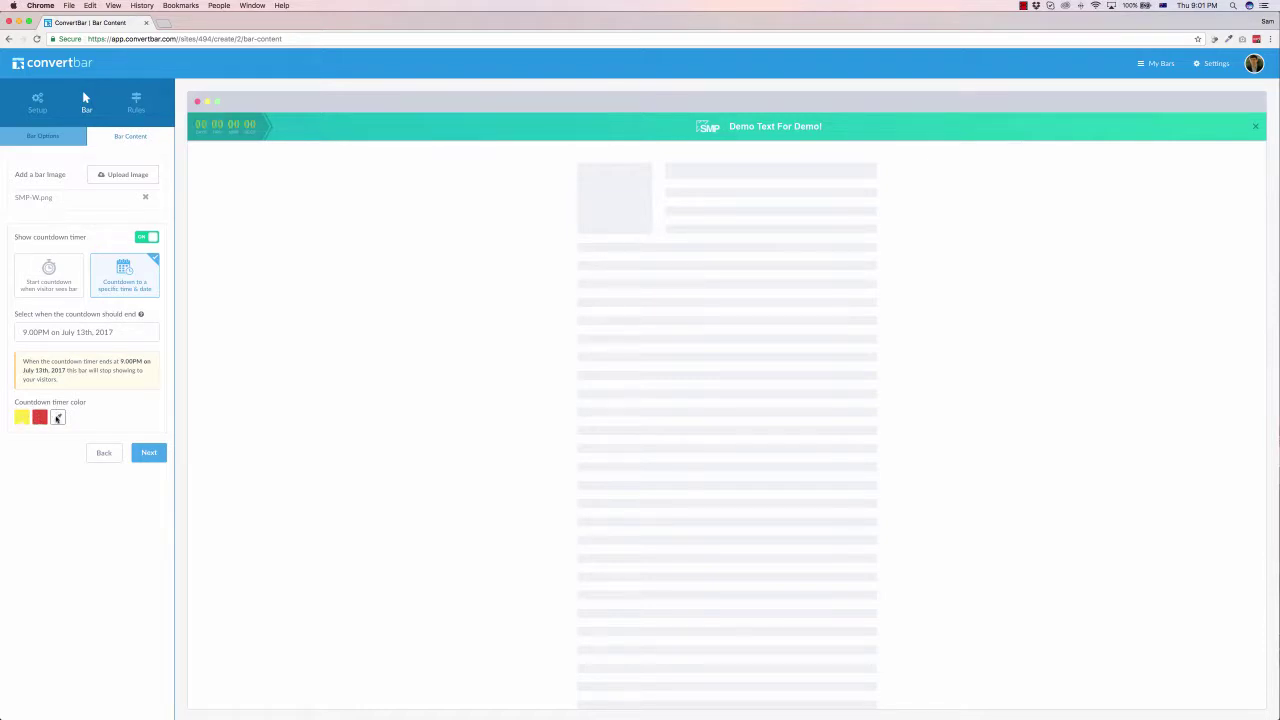
left_click(57, 417)
left_click(100, 337)
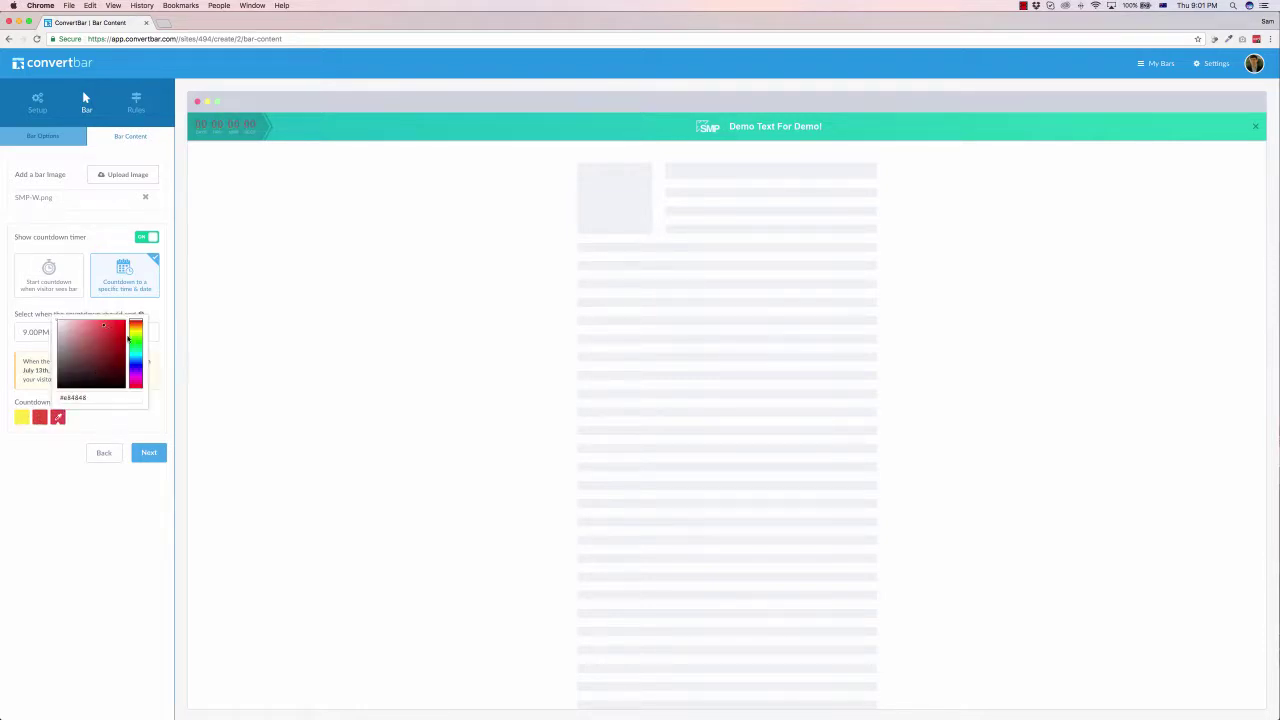
left_click_drag(135, 350, 135, 362)
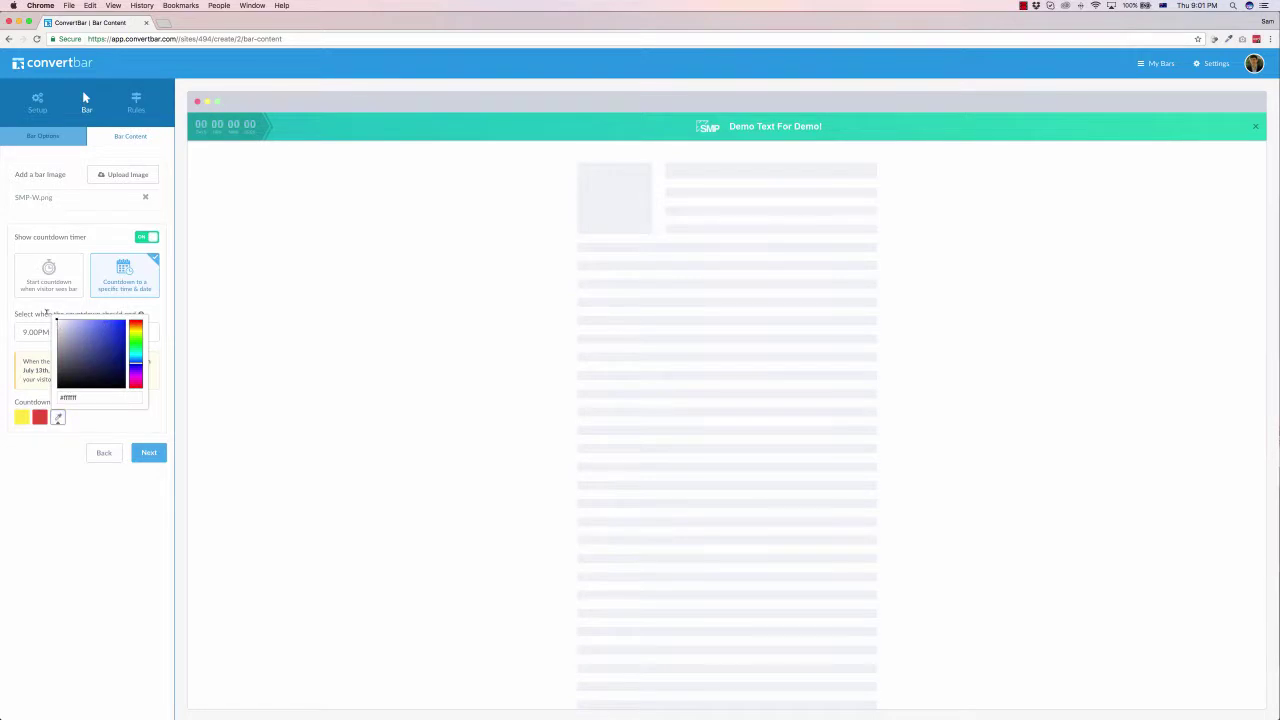
left_click(112, 421)
left_click(140, 453)
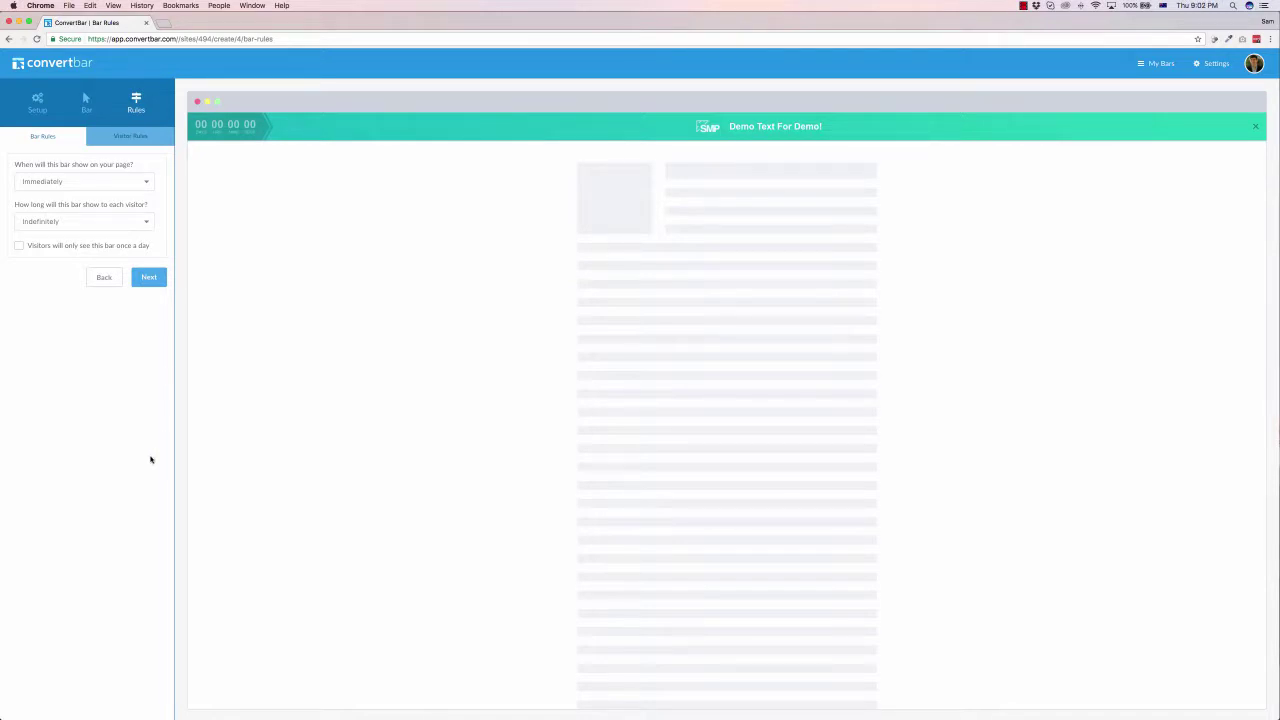
Step: Try the 20% scroll and 30-second time-on-page triggers for showing the bar
left_click(88, 183)
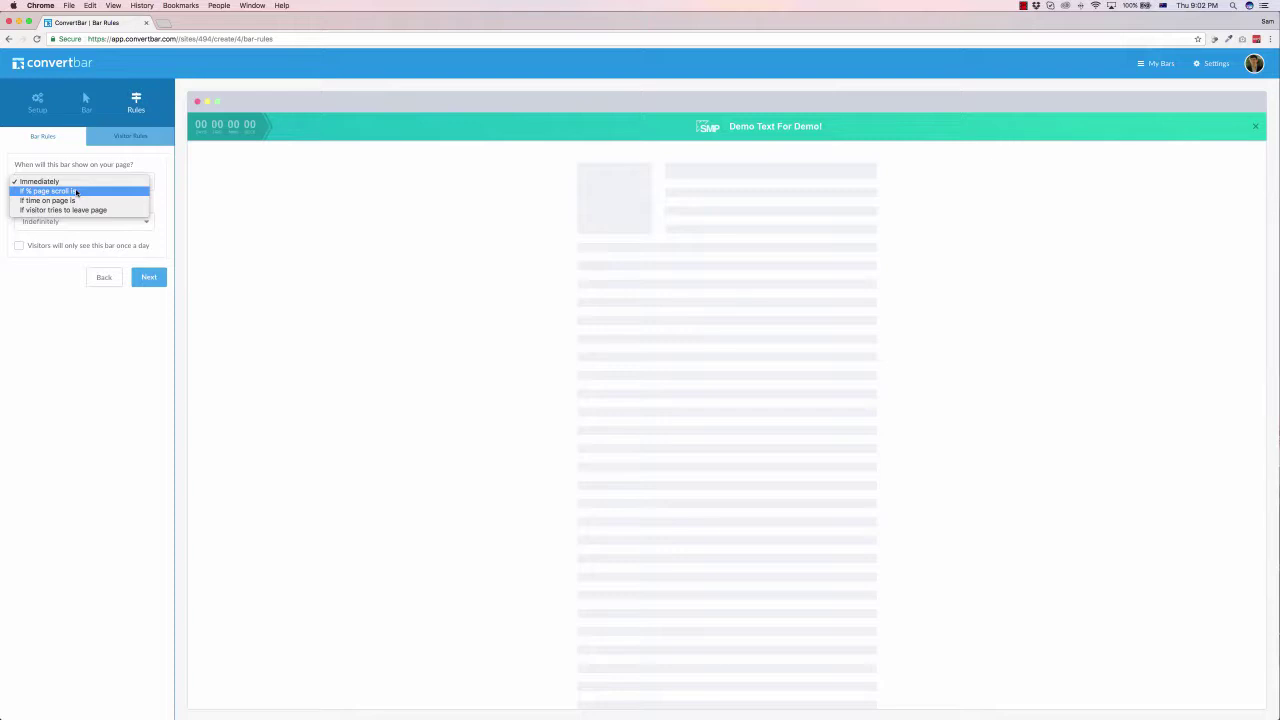
left_click(76, 192)
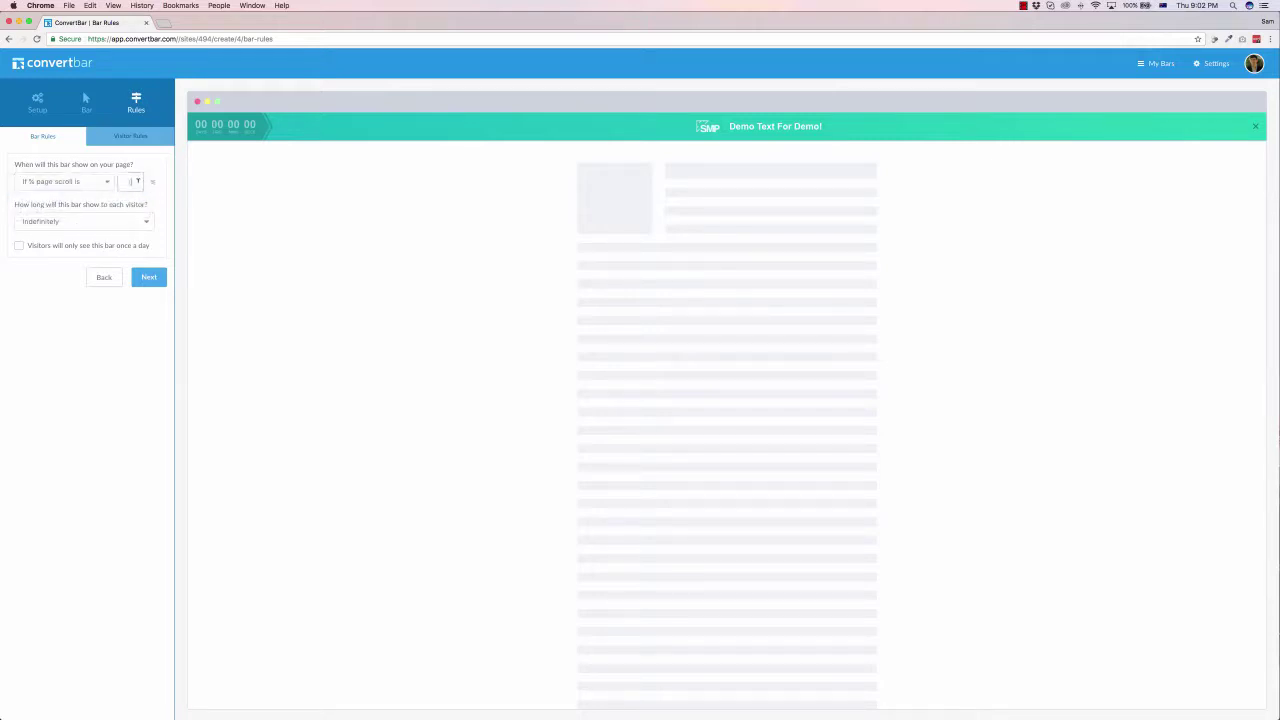
type("20")
left_click(77, 183)
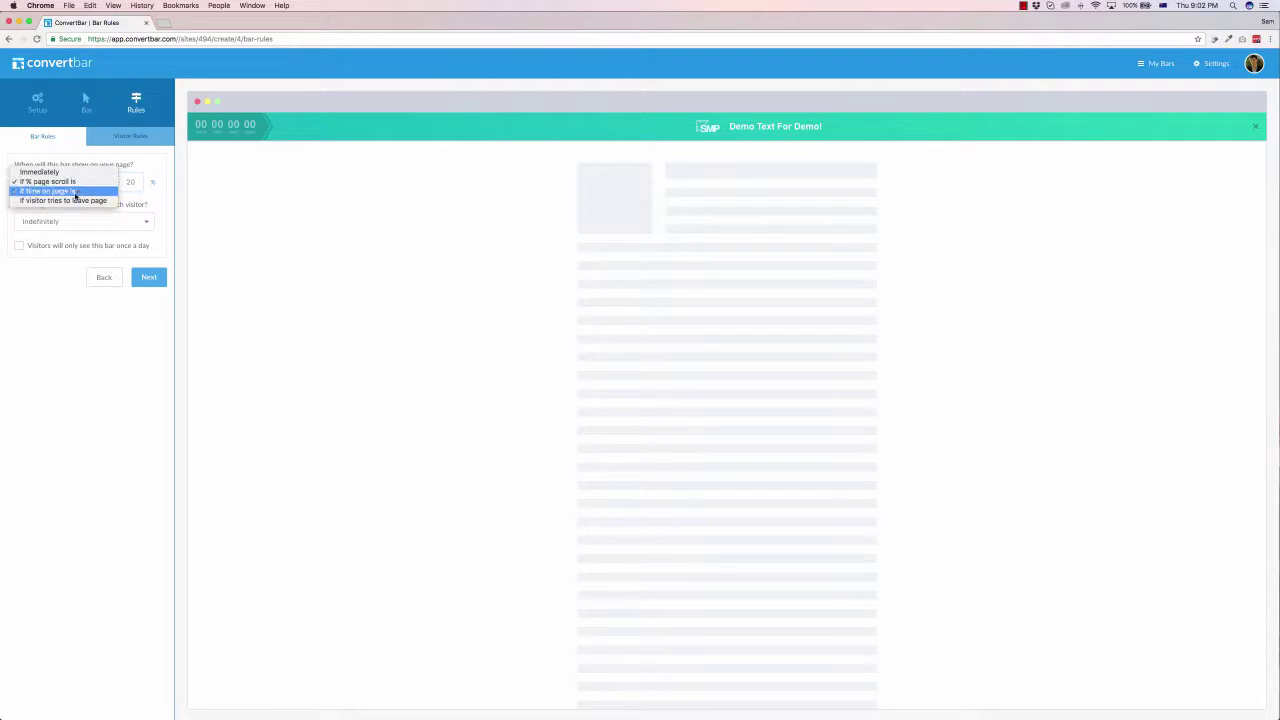
left_click(75, 191)
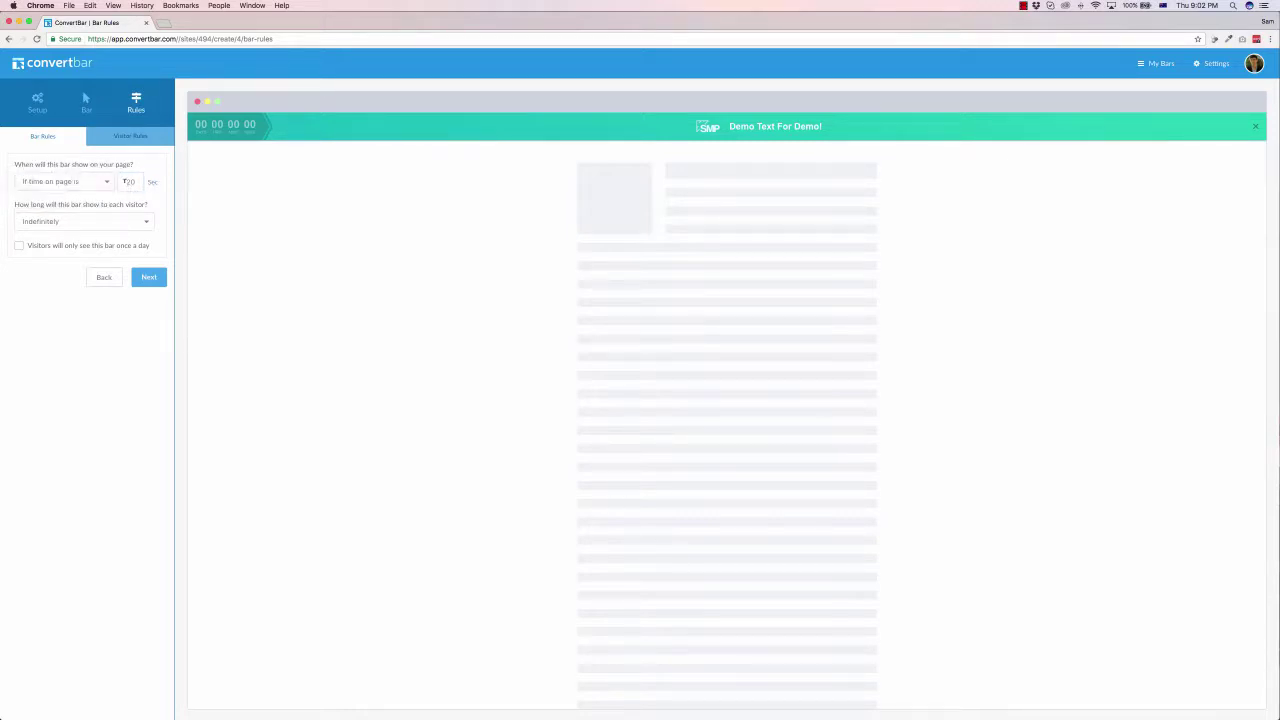
left_click_drag(125, 181, 142, 180)
type("30")
Step: Show the bar immediately and only for 1 day
left_click(107, 182)
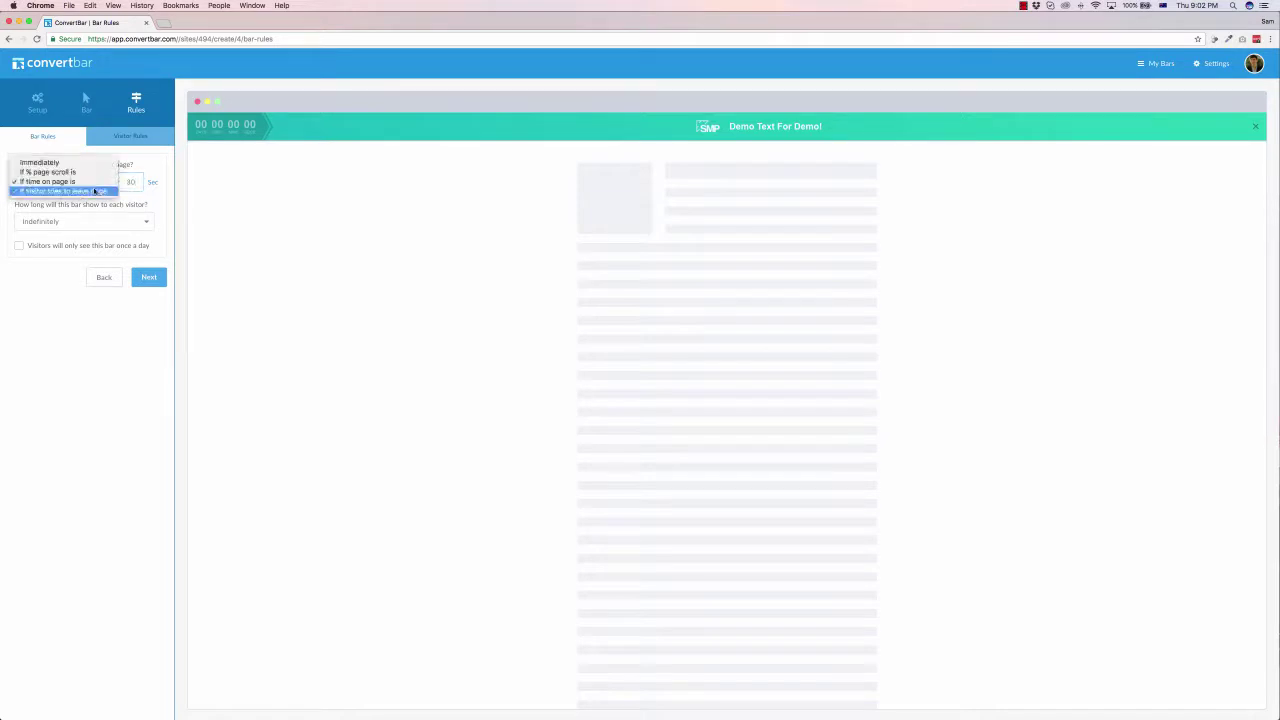
left_click(95, 190)
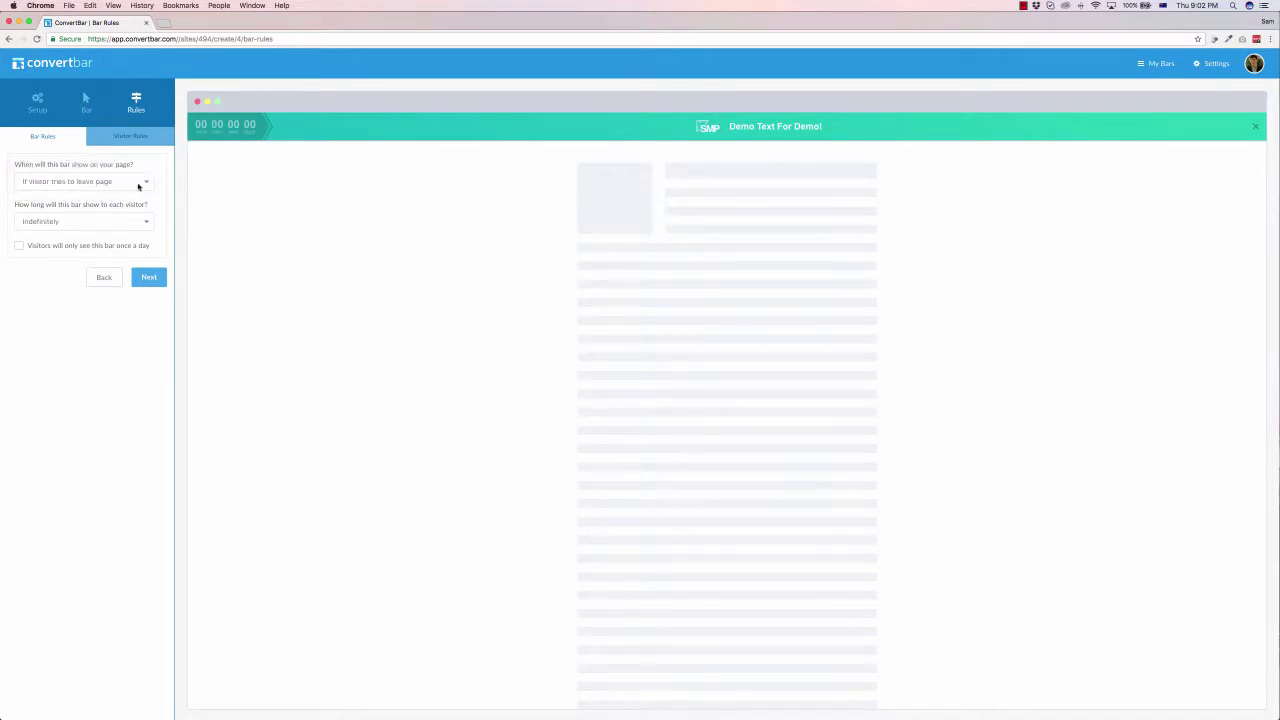
left_click(138, 184)
left_click(72, 157)
left_click(83, 223)
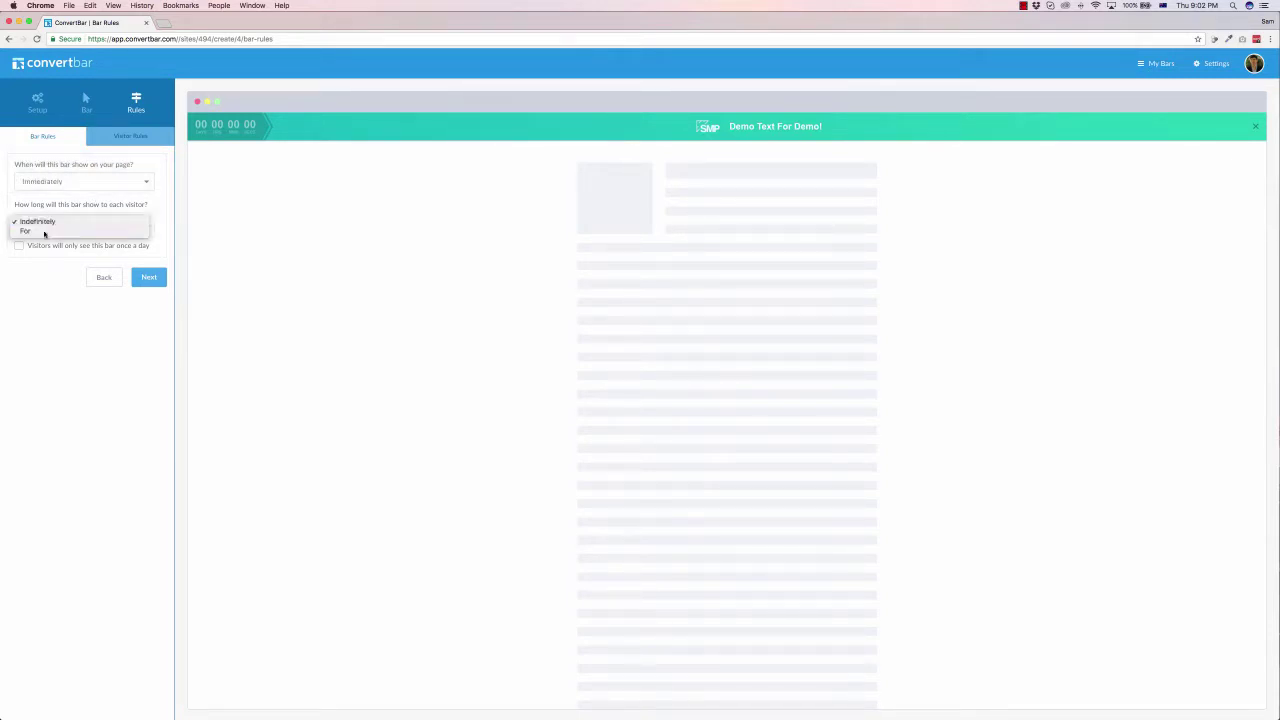
left_click(45, 231)
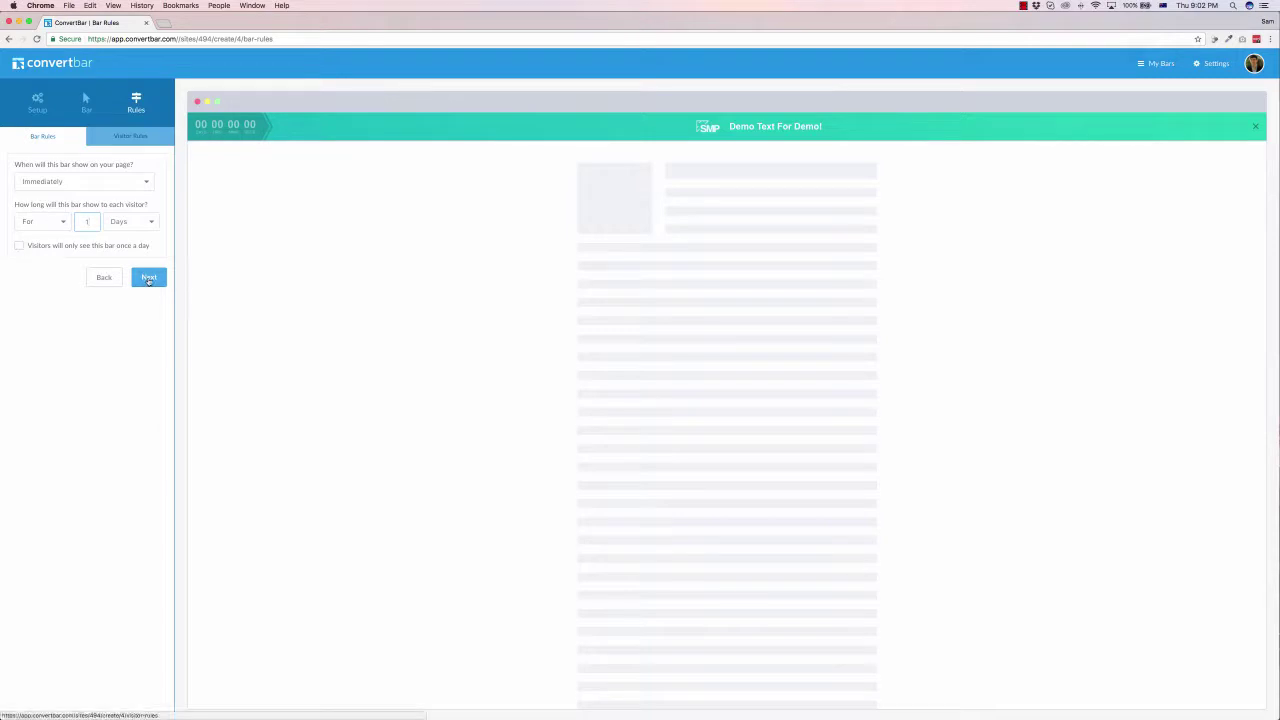
left_click(149, 278)
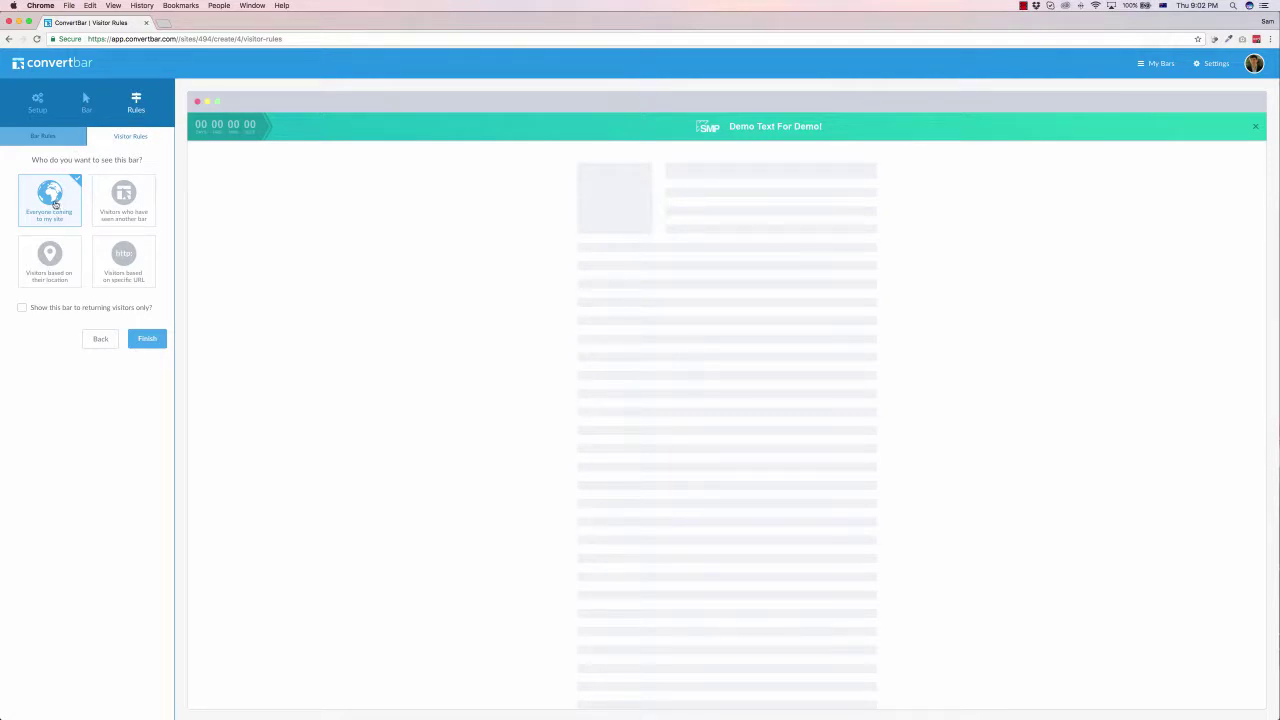
Step: Target visitors by specific URL using 'Visited page on your site', then finish the bar
left_click(116, 207)
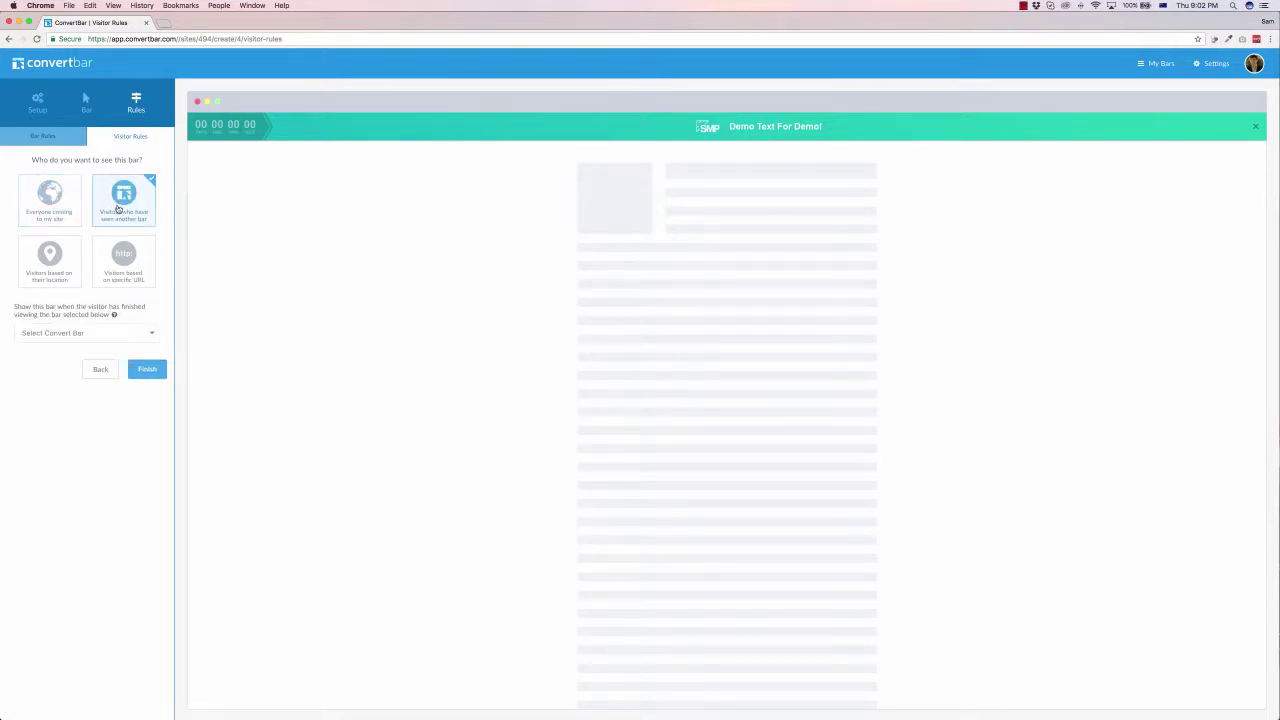
left_click(100, 333)
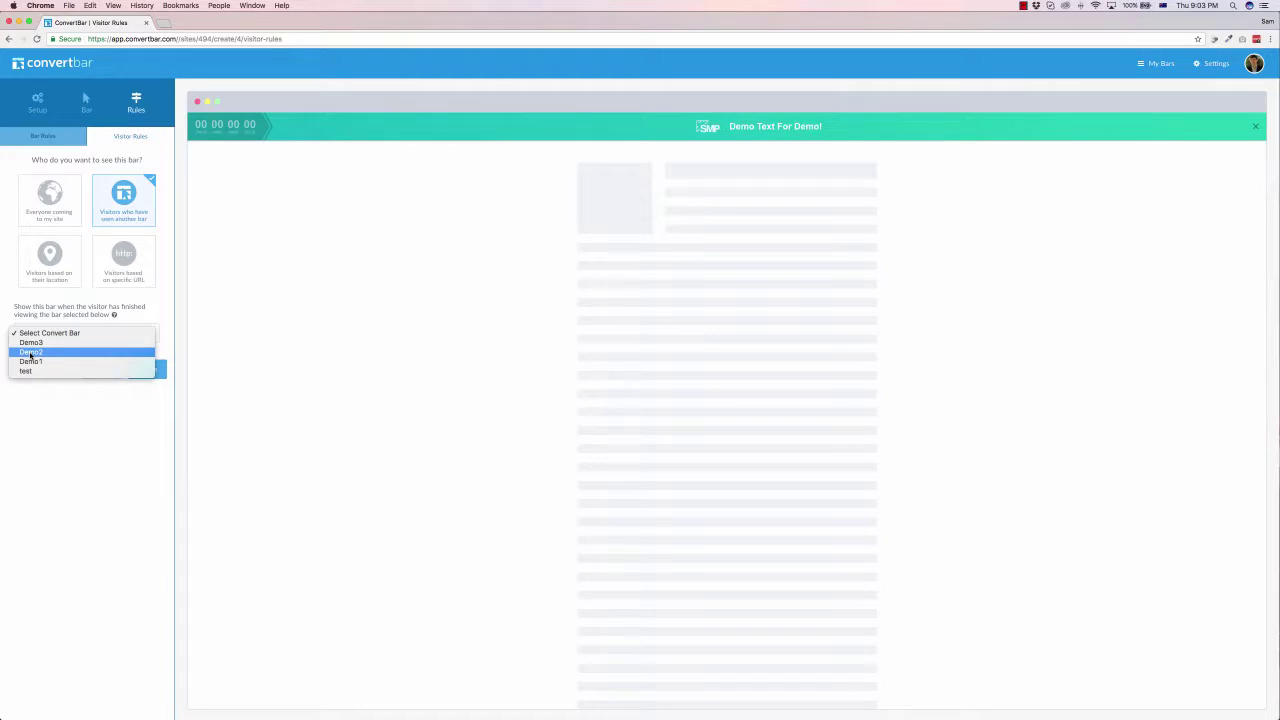
left_click(55, 280)
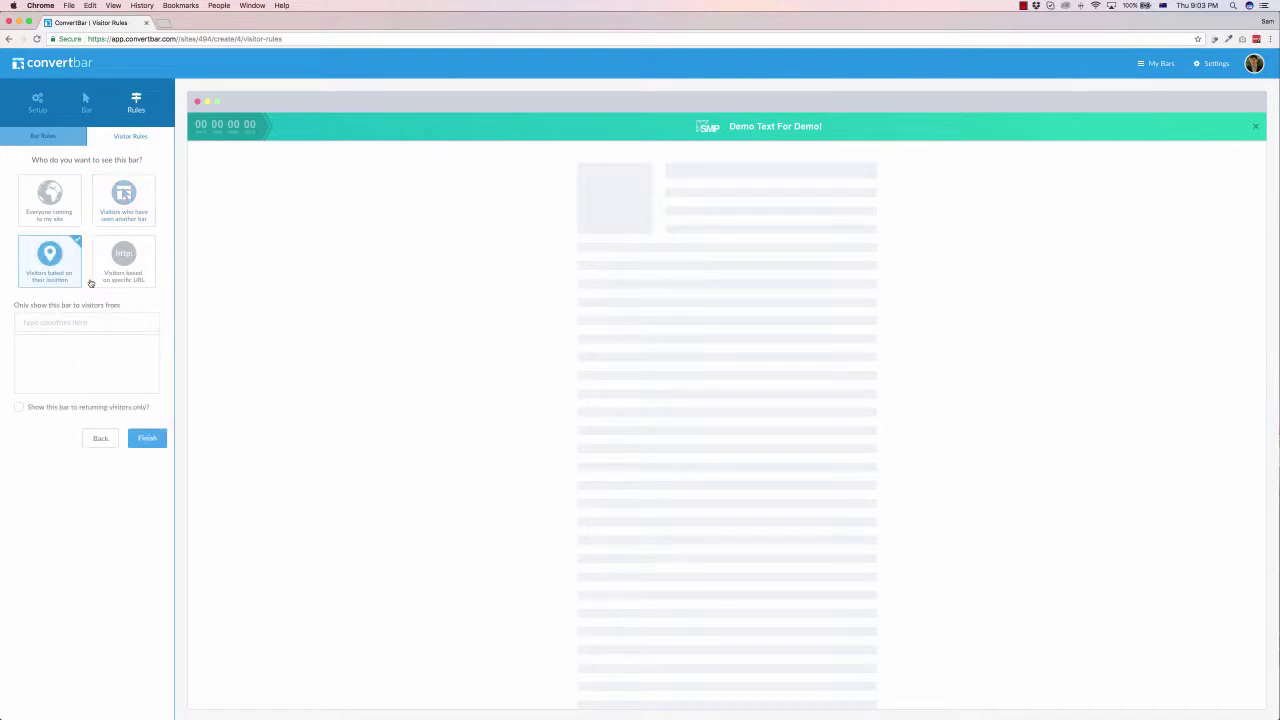
left_click(124, 279)
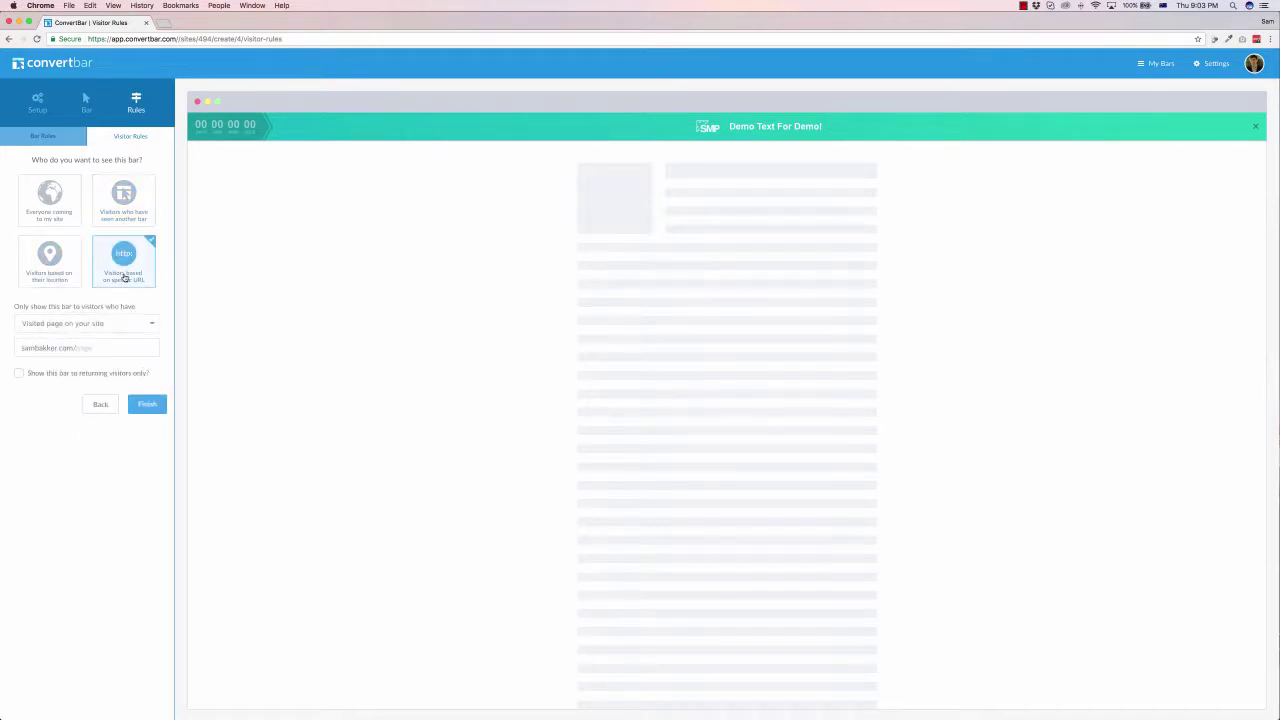
left_click(58, 327)
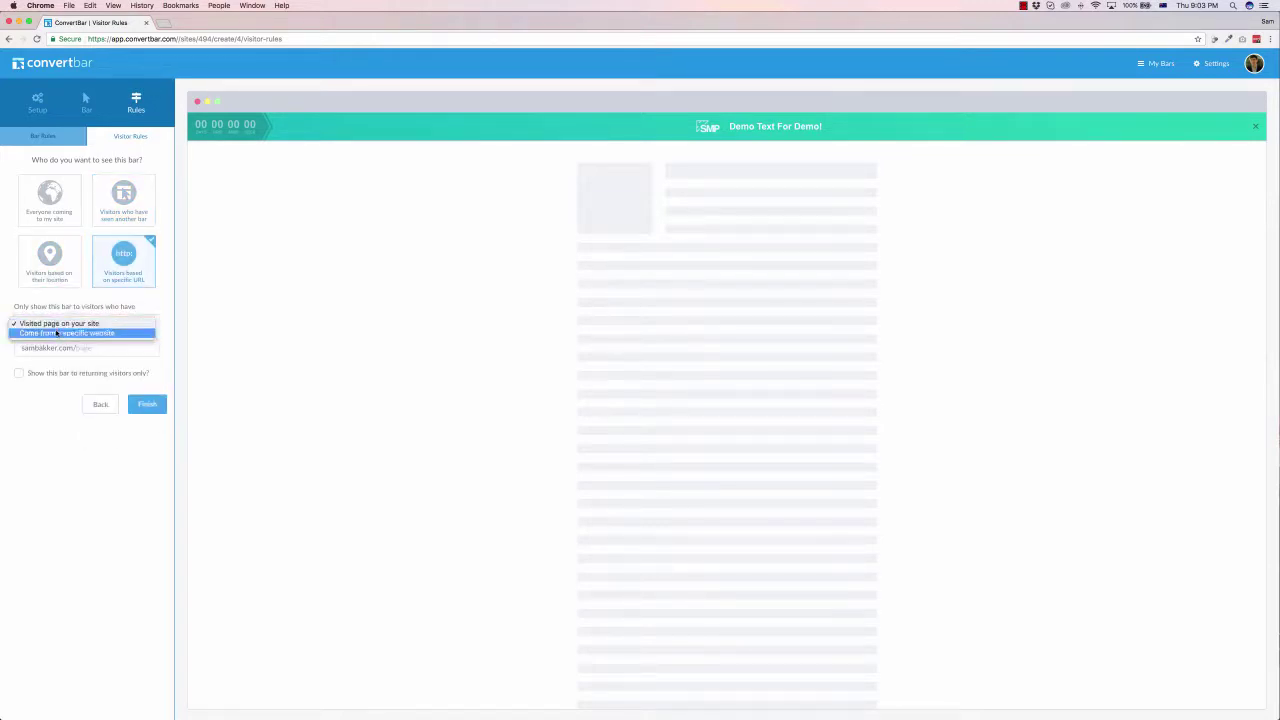
left_click(60, 432)
left_click(147, 408)
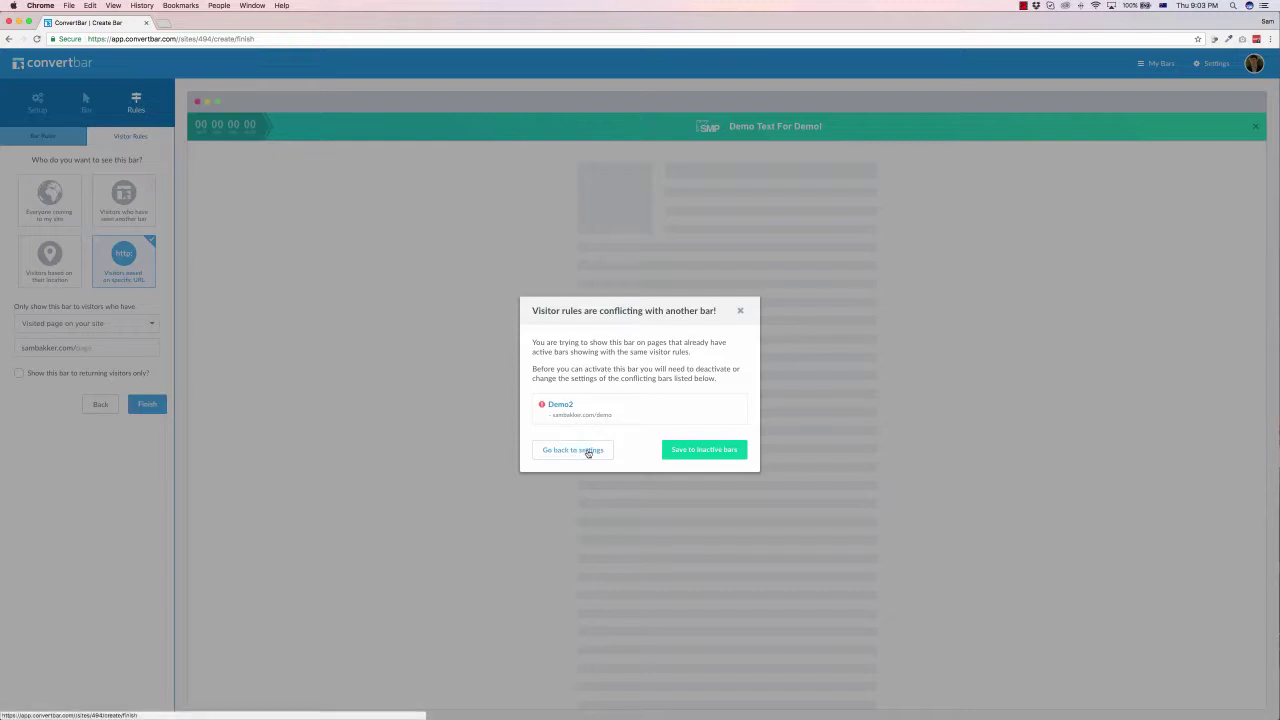
Step: Dismiss the Demo2 conflict warning and return to the My Bars list
left_click(742, 312)
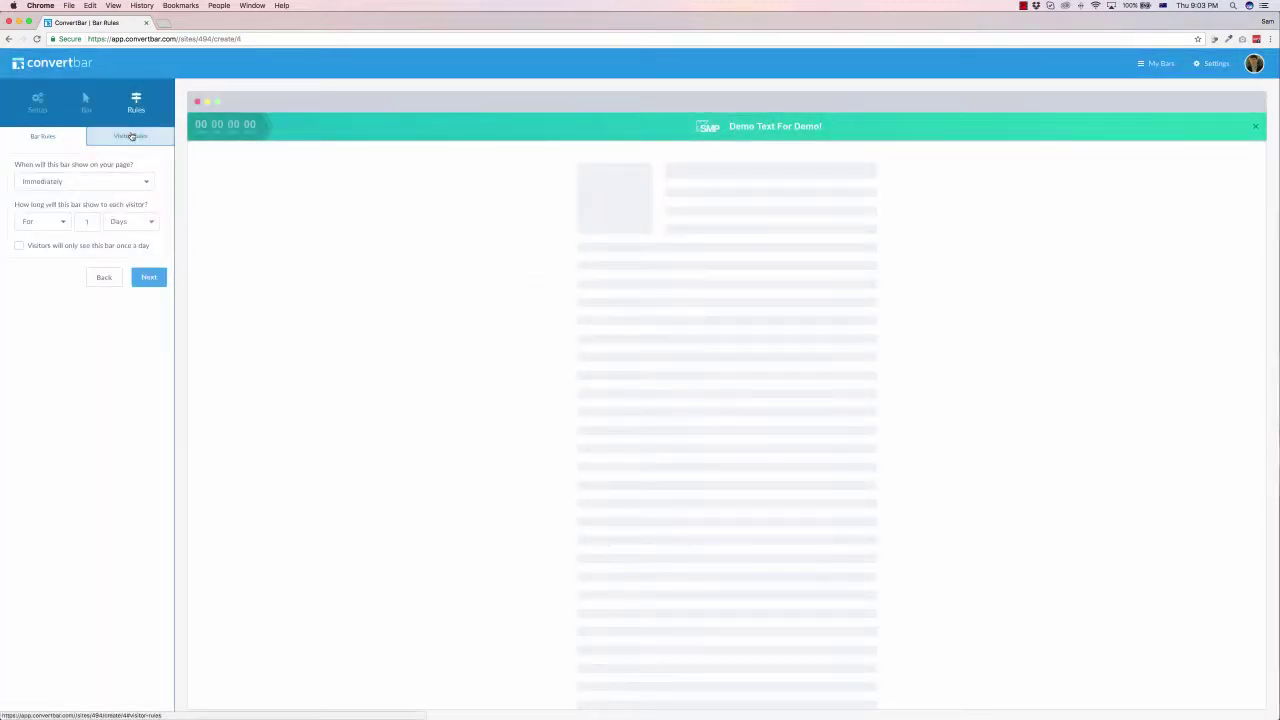
left_click(66, 66)
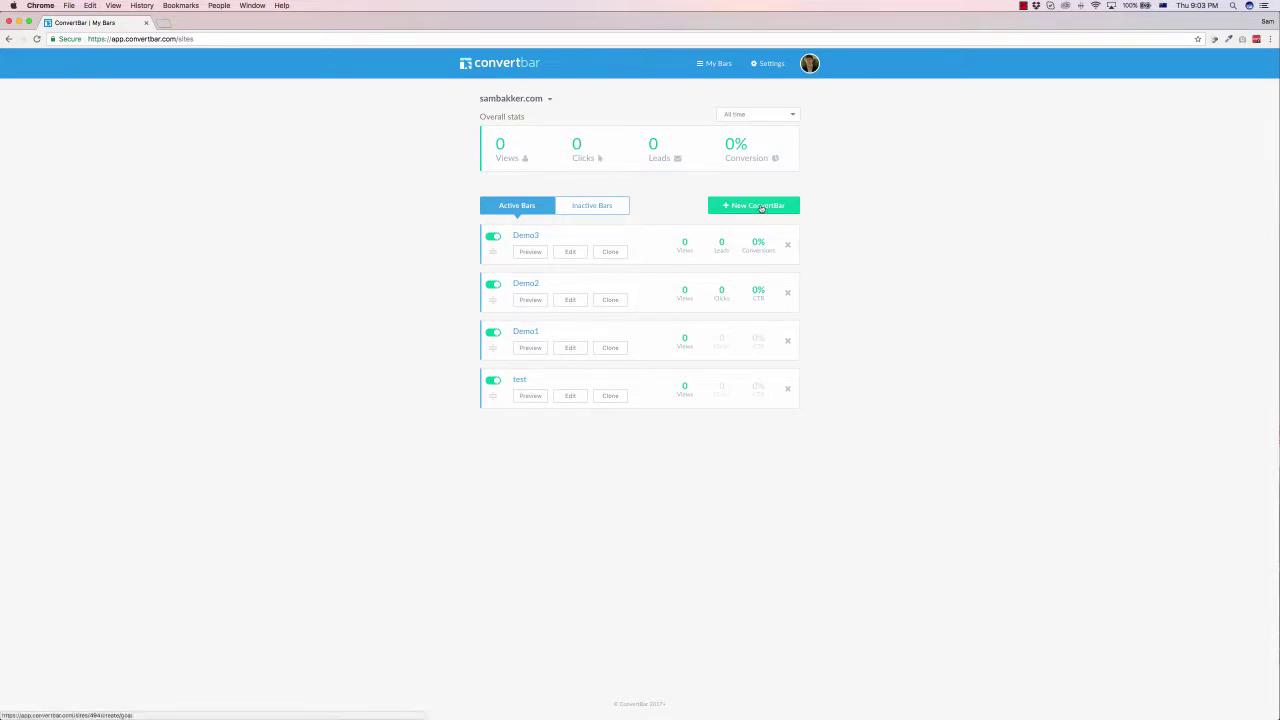
Step: Create a Hero Bar named 'Demo Bar 2' shown on the 'demo' page
left_click(760, 207)
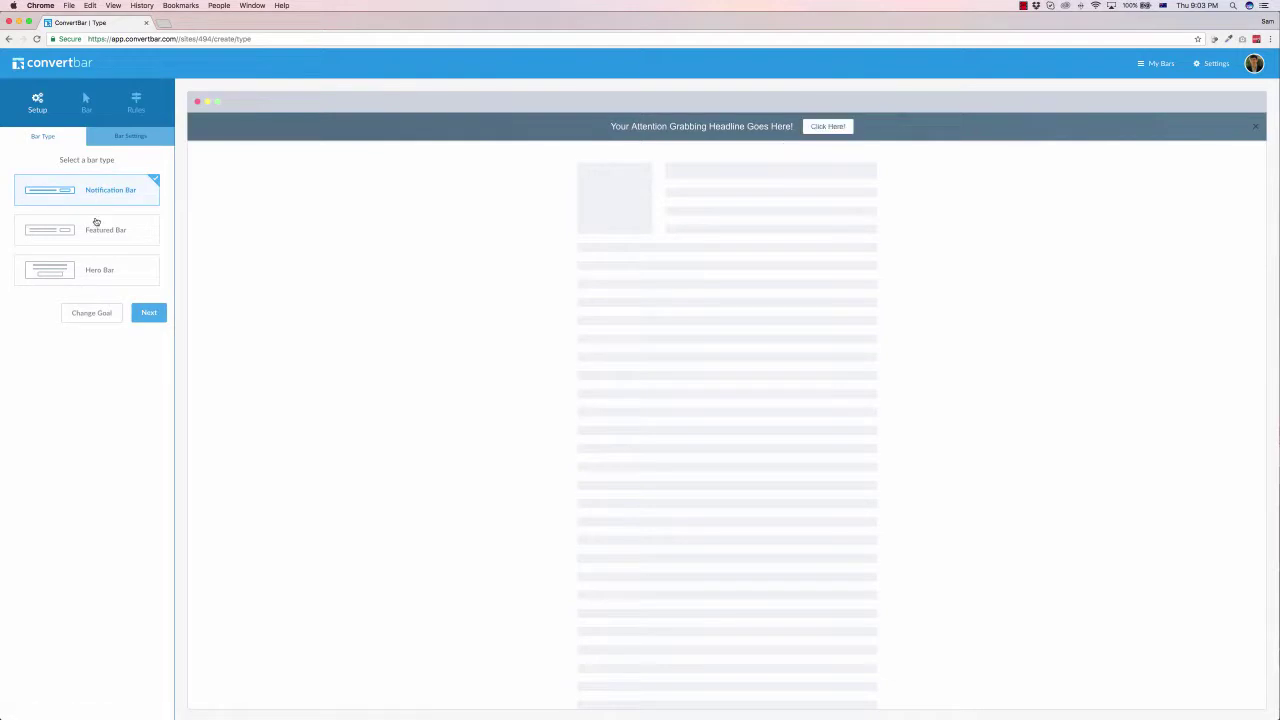
left_click(99, 224)
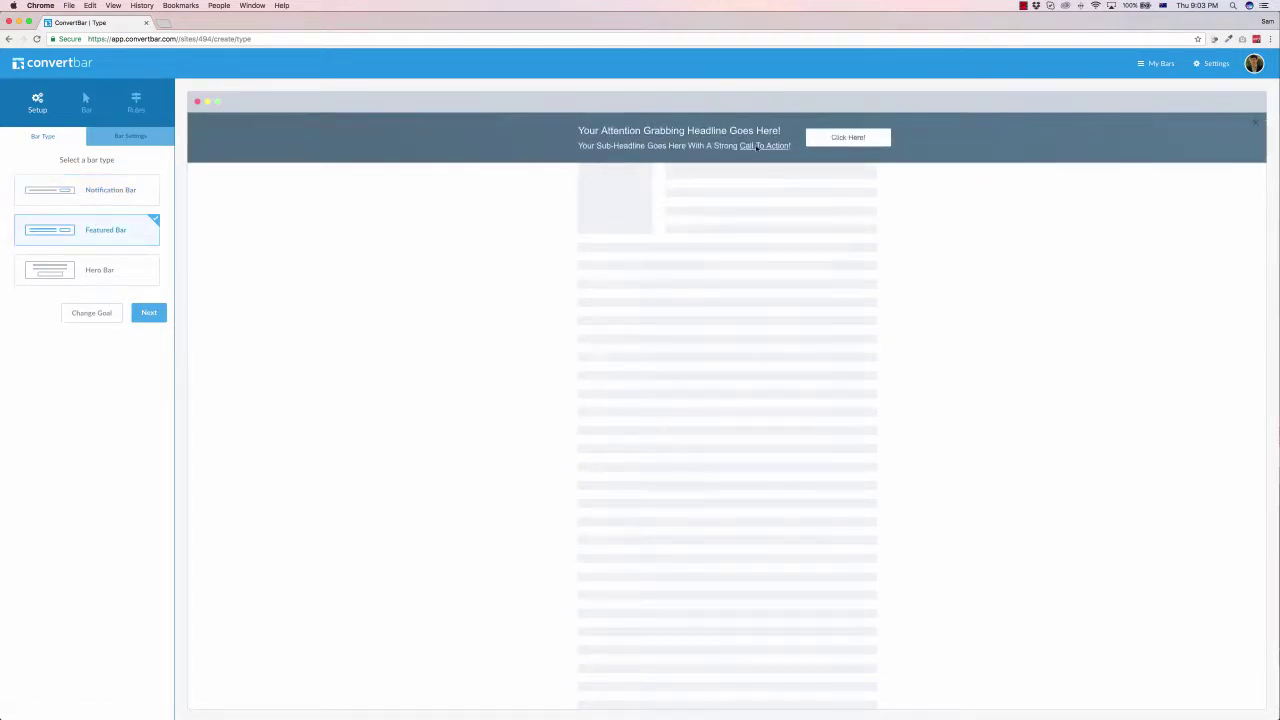
left_click(116, 270)
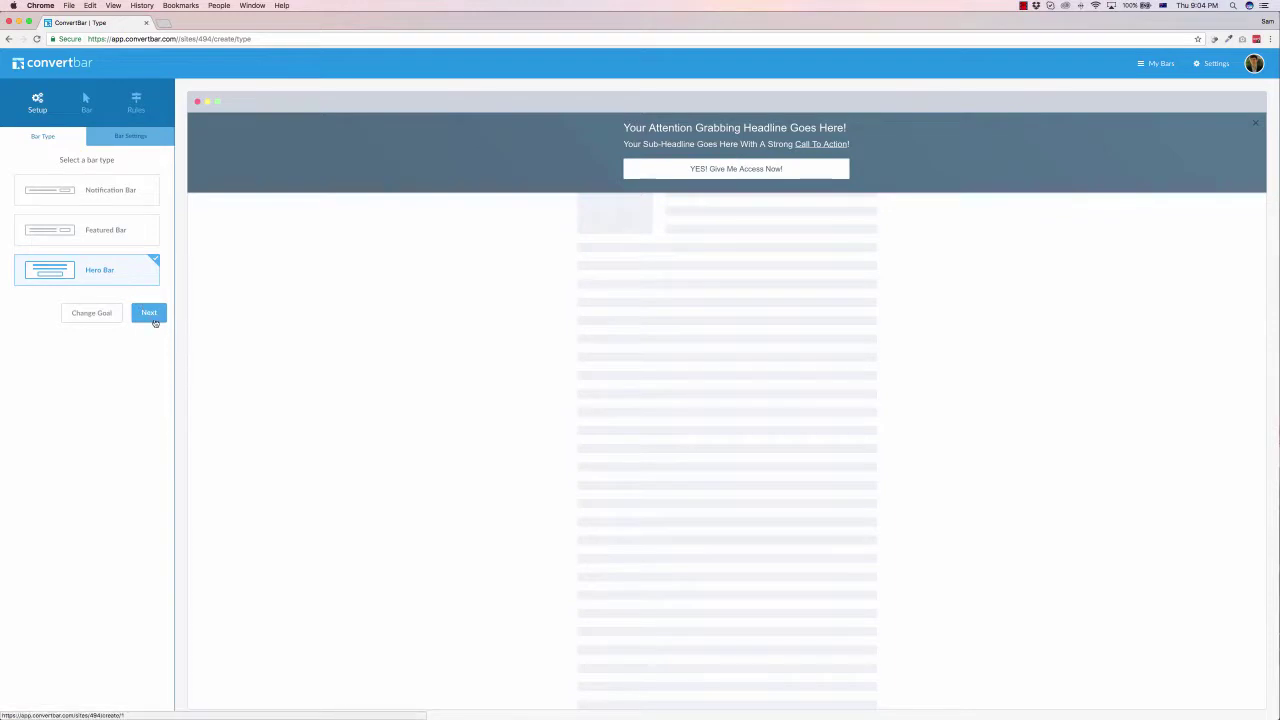
left_click(150, 316)
left_click(84, 180)
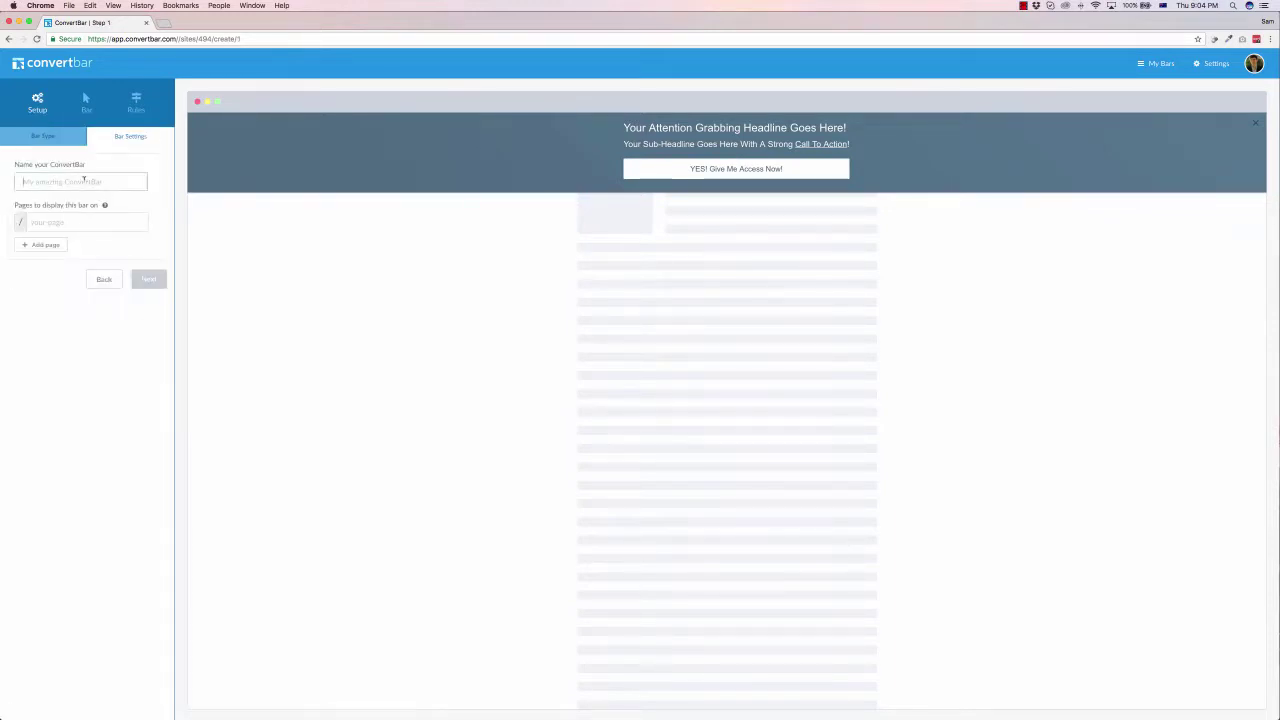
type("Demo Ba")
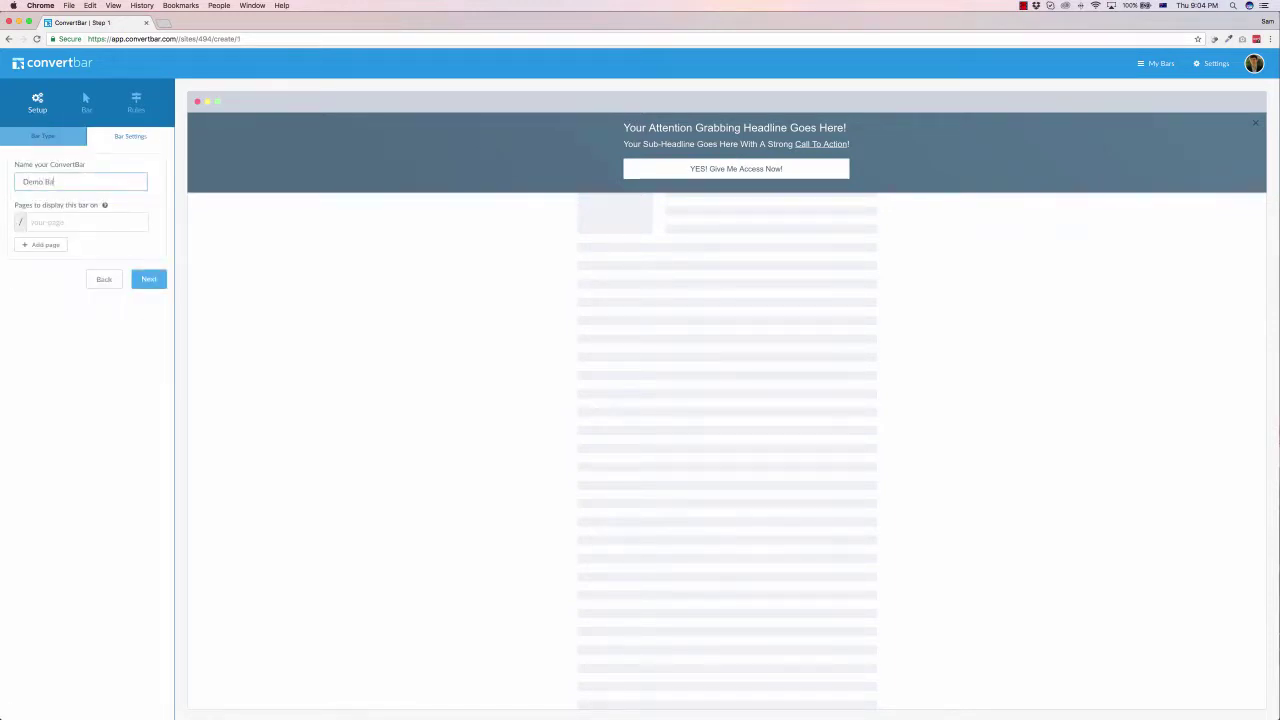
type("r 2")
key("Tab")
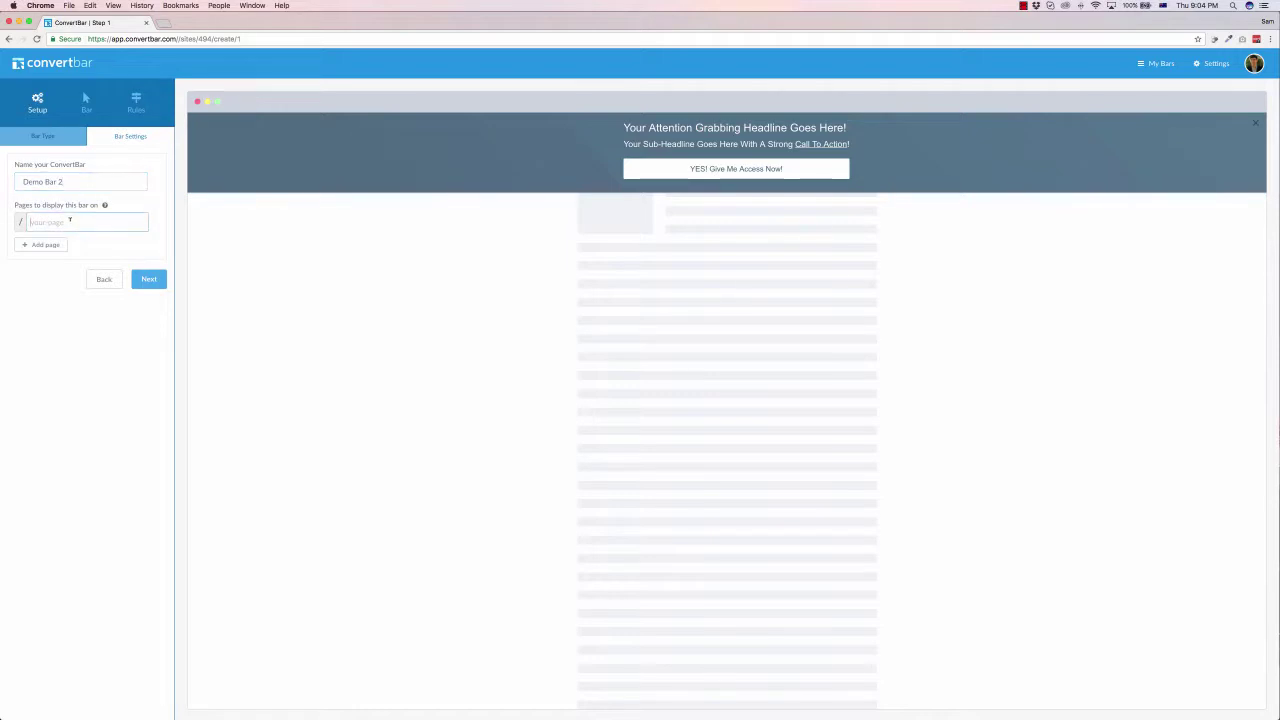
type("demo")
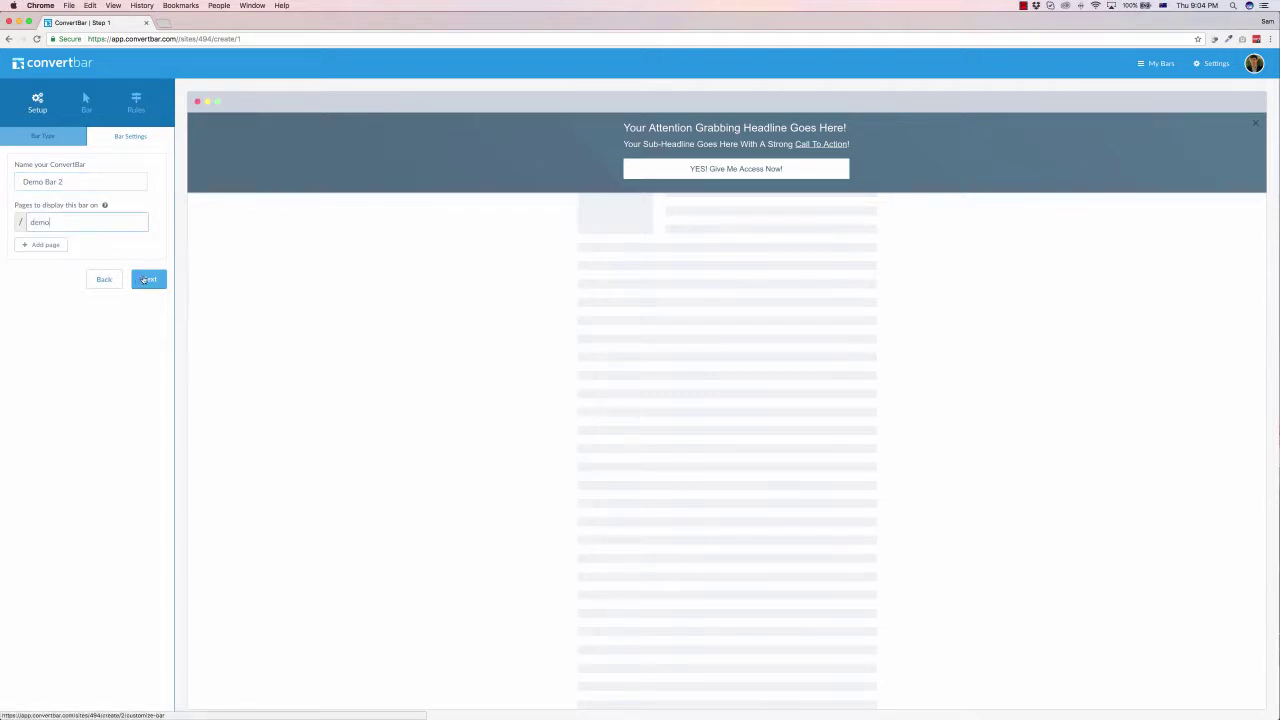
left_click(148, 279)
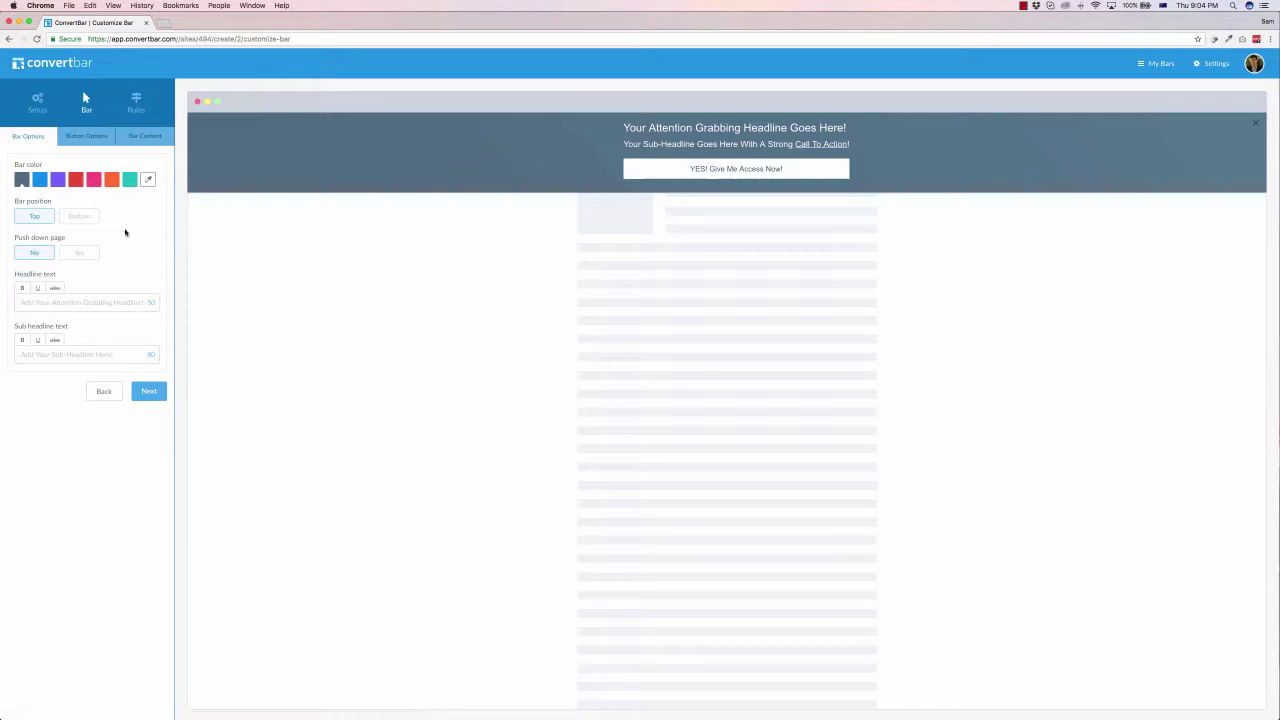
Step: Make the bar red at the top, pushing the page content down
left_click(57, 180)
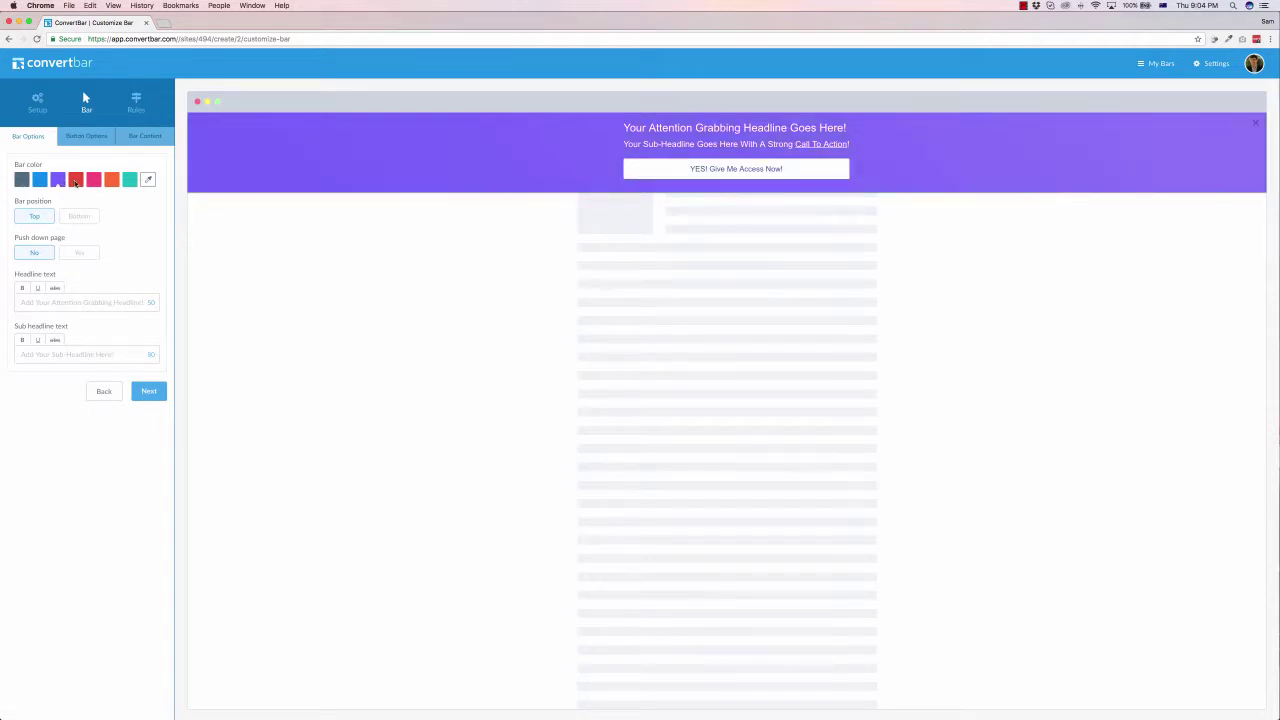
left_click(76, 182)
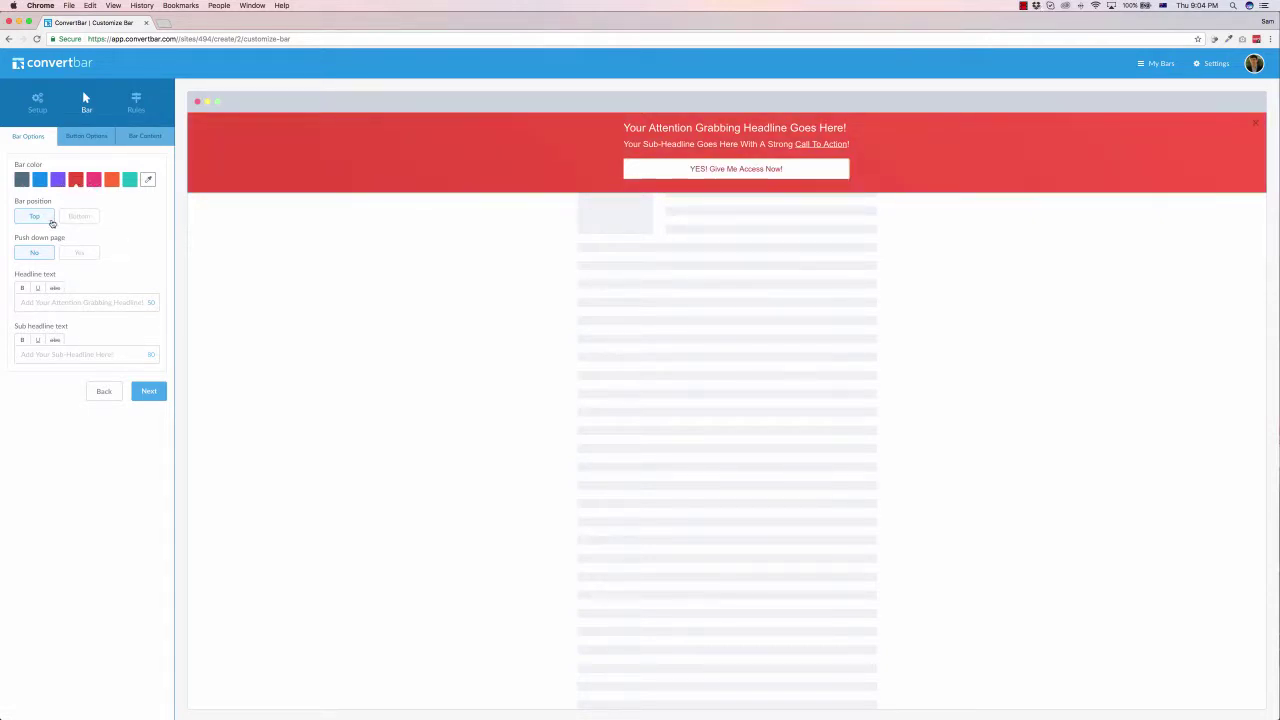
left_click(80, 217)
left_click(37, 221)
left_click(79, 253)
left_click(36, 253)
left_click(80, 254)
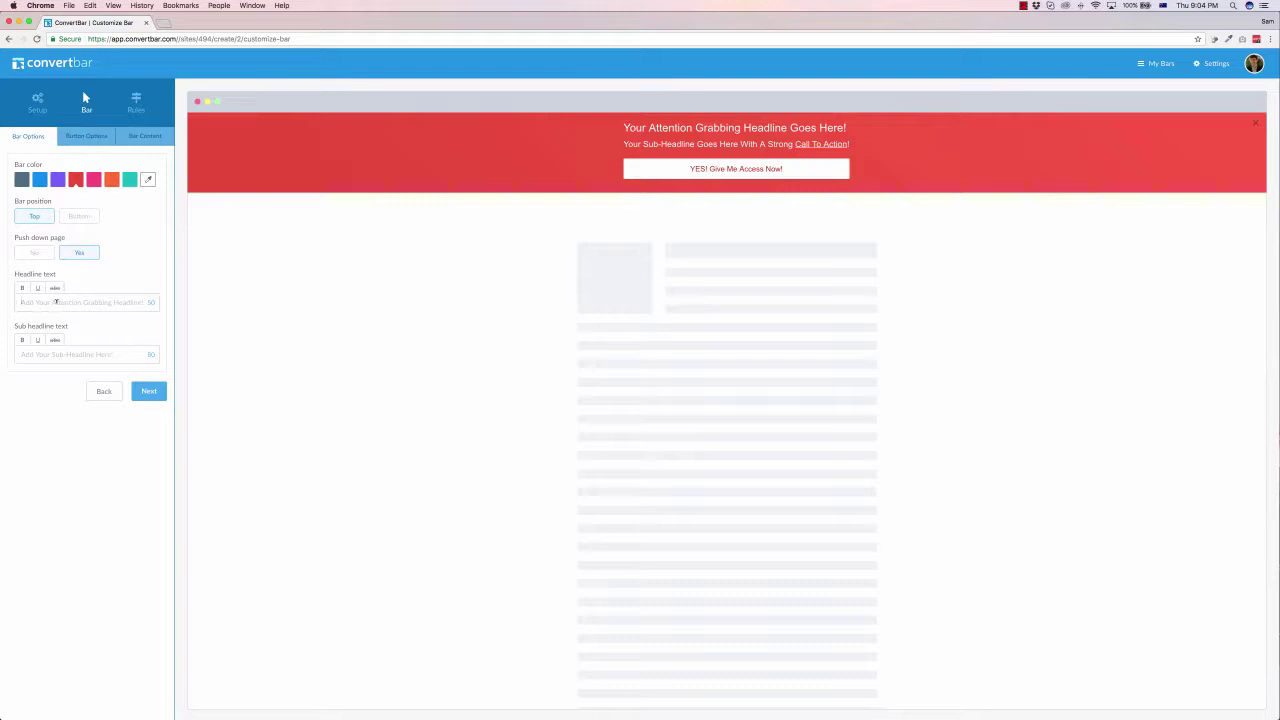
Step: Add a bold headline asking how you'd like to gather 1000 leads per month
type("How would")
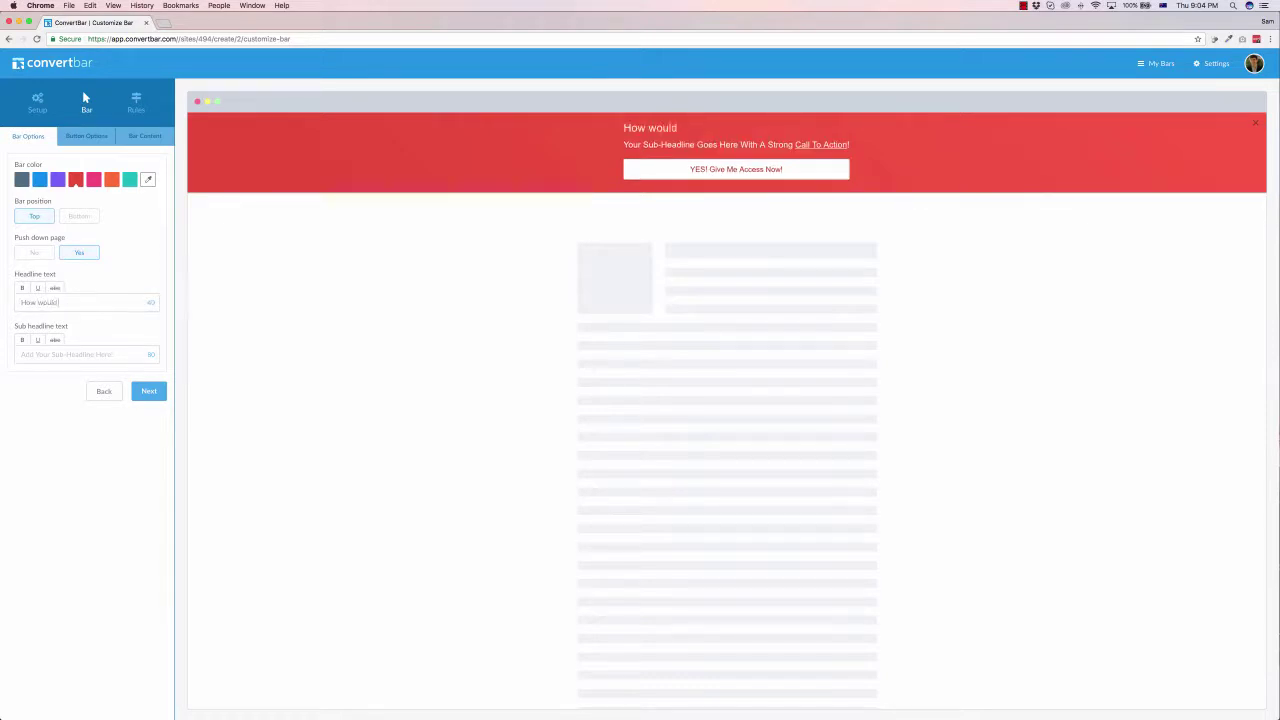
type(" you like to gathe")
type("r 1000")
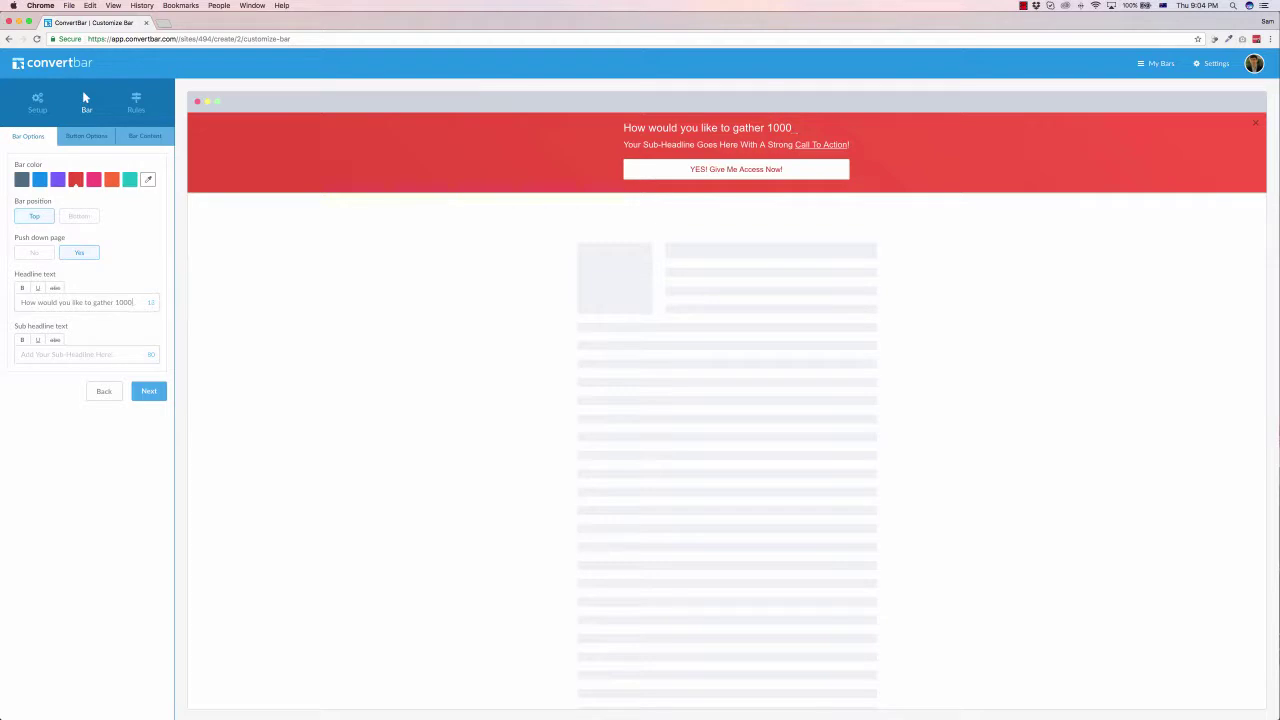
type(", leads")
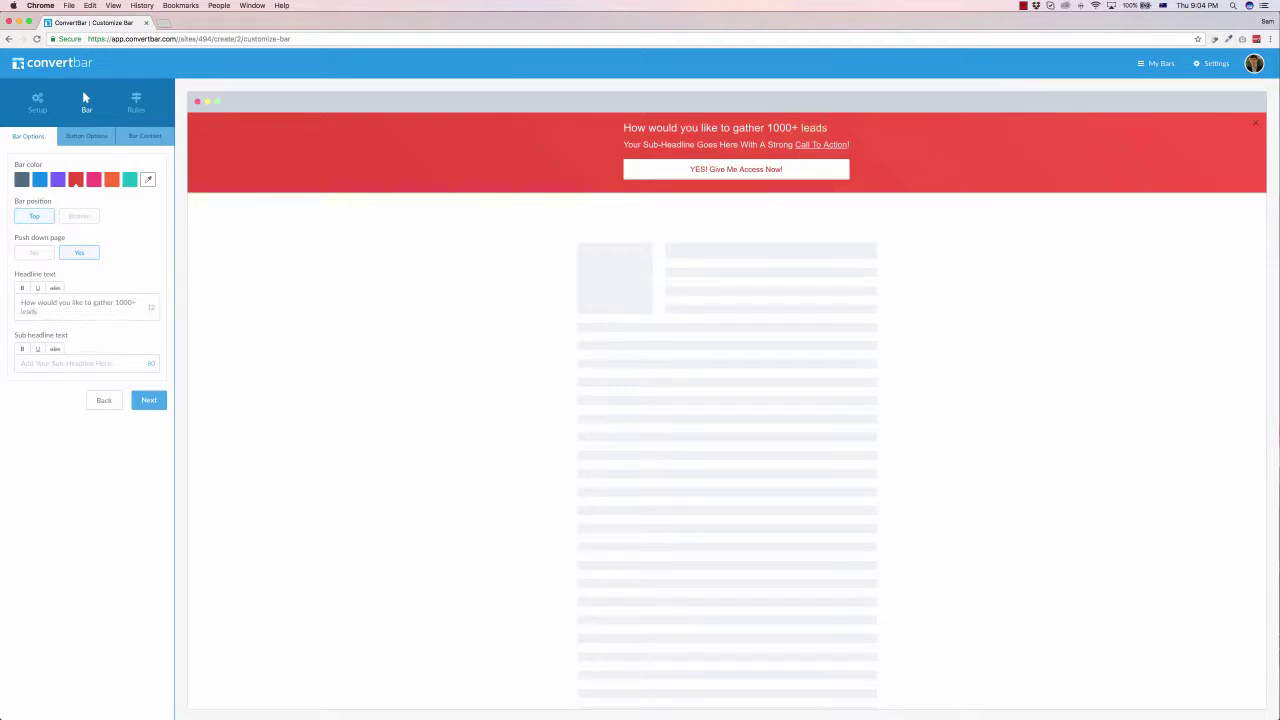
type(" per month")
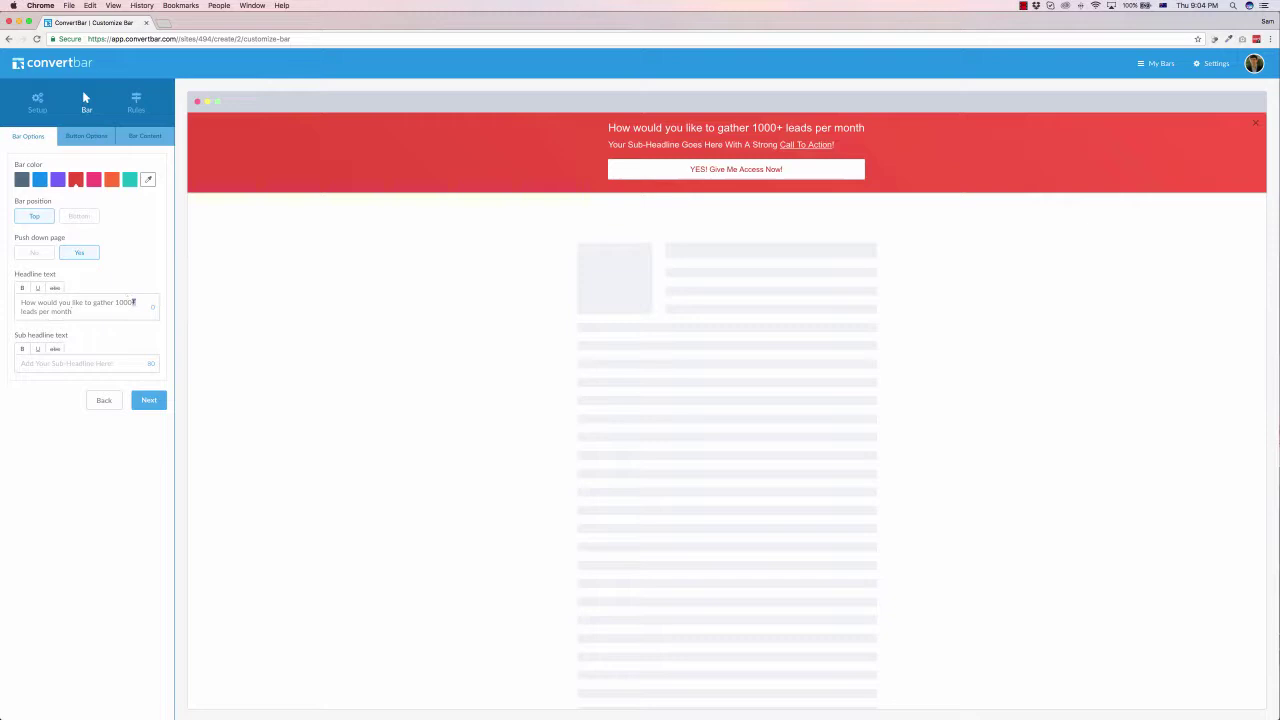
key("BackSpace")
type("?")
left_click_drag(89, 319, 20, 300)
left_click(22, 288)
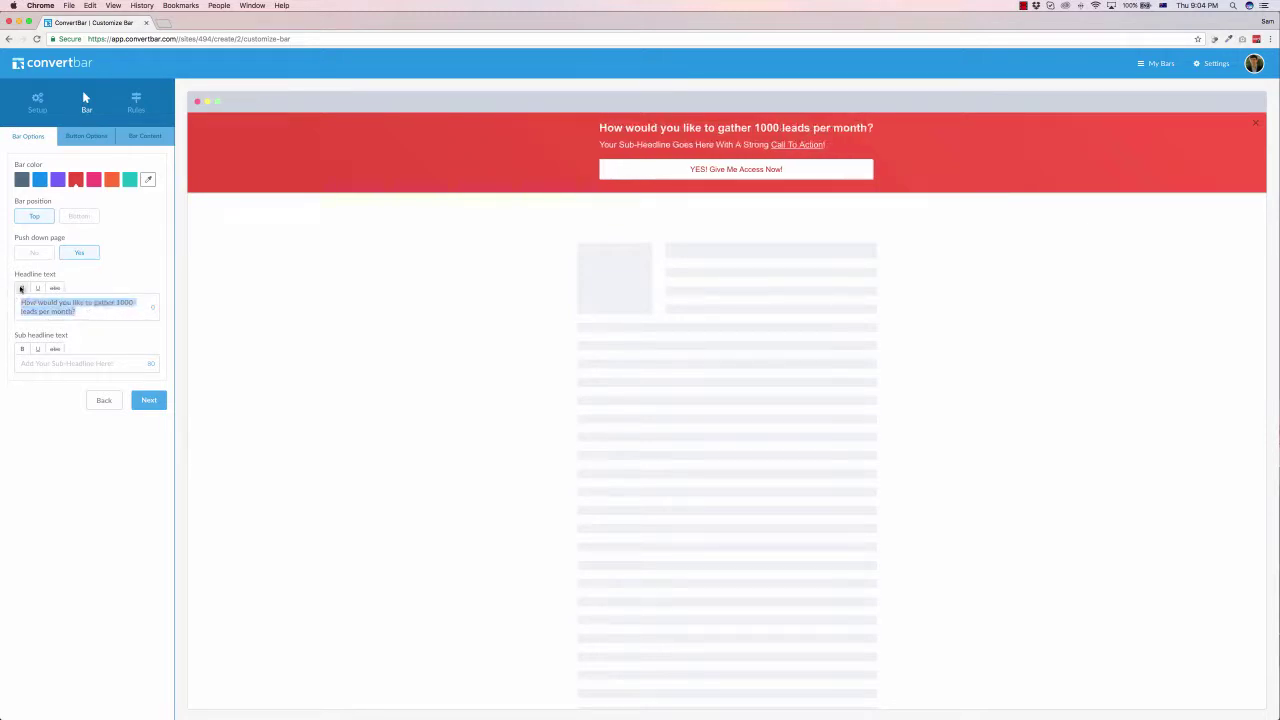
Step: Add the sub-headline 'Let us share our lead generation secrets with you!' with 'with you!' bold and underlined
left_click(86, 363)
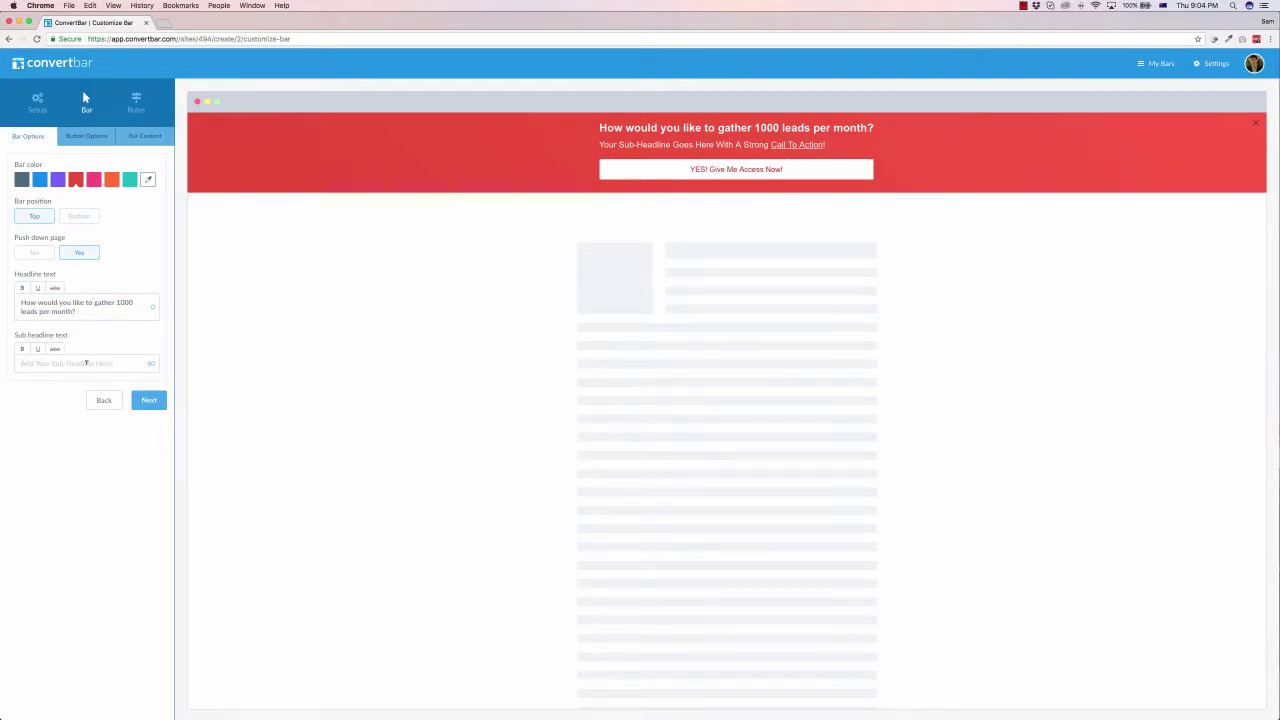
type("Let us share")
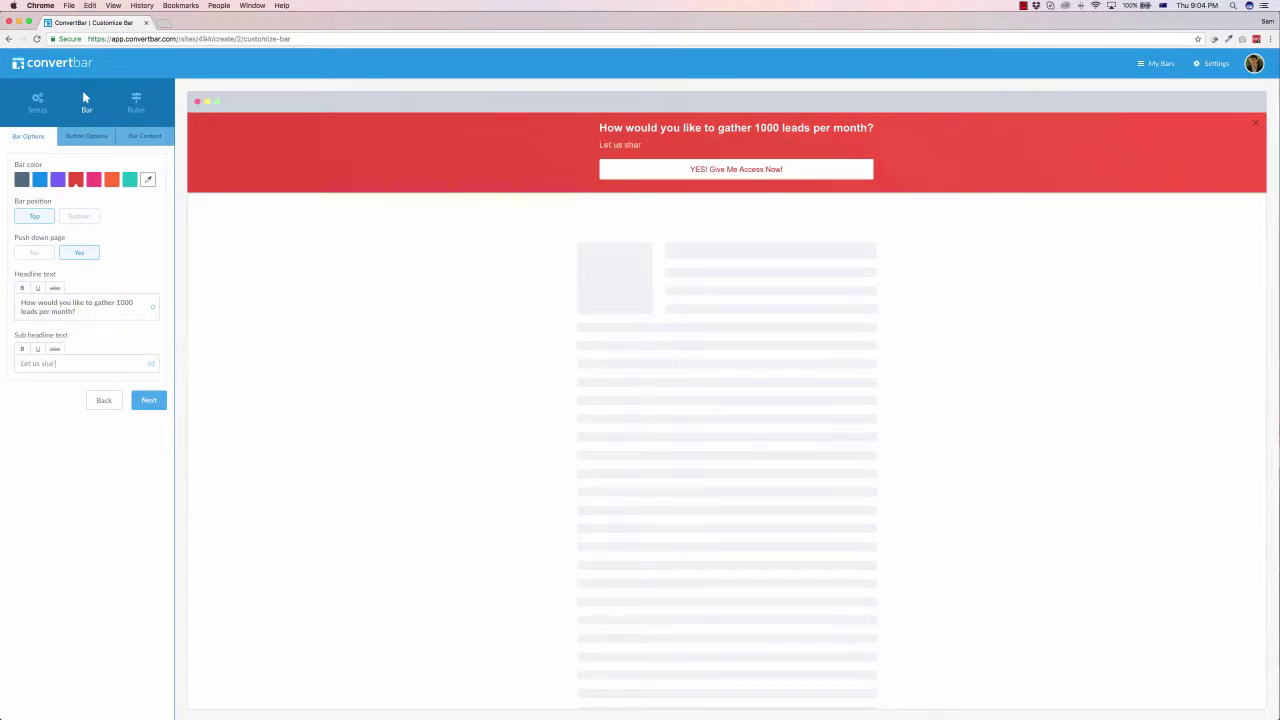
type(" our lead gner")
type("ation")
key("BackSpace")
key("BackSpace")
key("BackSpace")
type("eneration sec")
type("rets with you!")
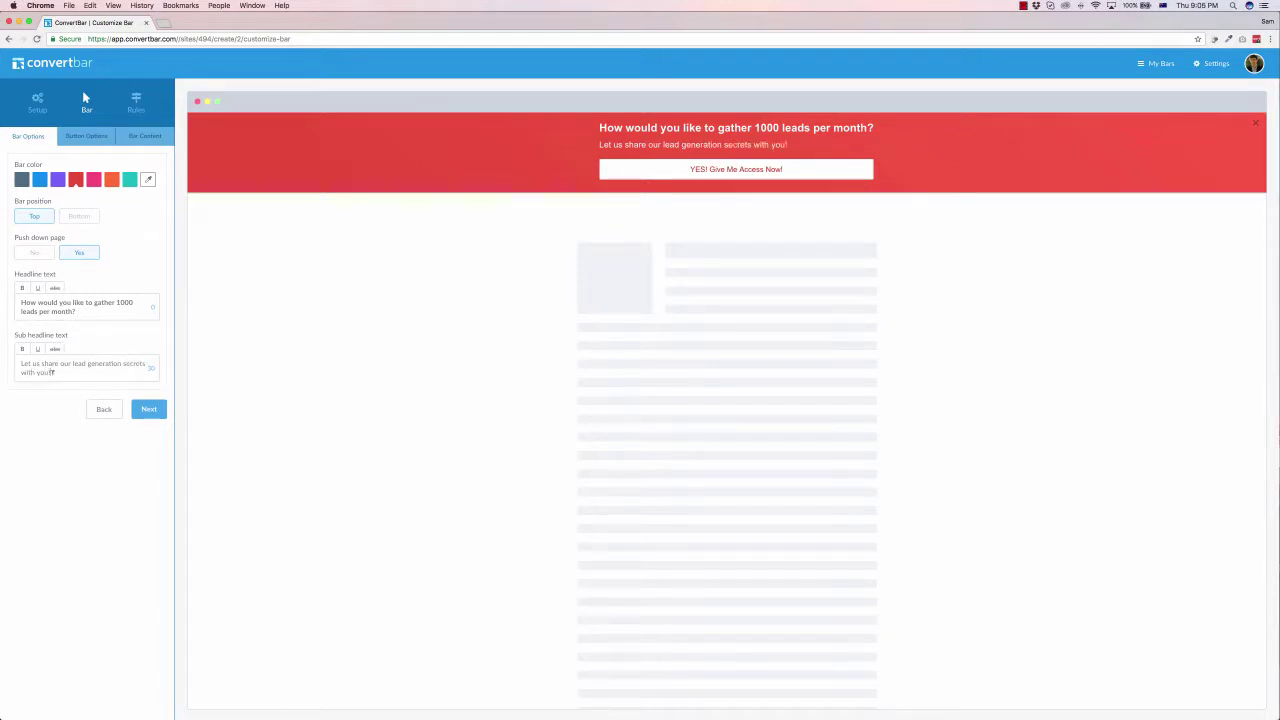
left_click_drag(51, 372, 19, 371)
left_click(37, 349)
left_click_drag(51, 372, 18, 373)
left_click(22, 348)
Step: Keep the call-to-action button white after trying yellow
left_click(139, 409)
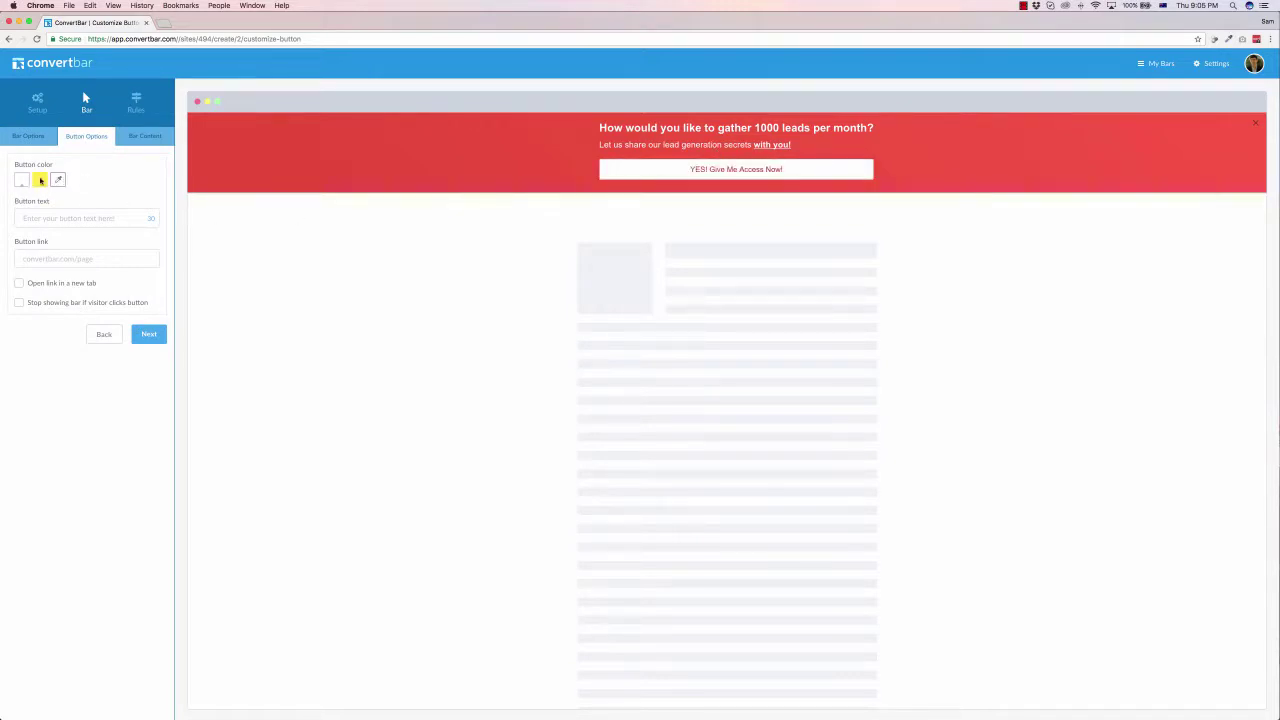
left_click(42, 181)
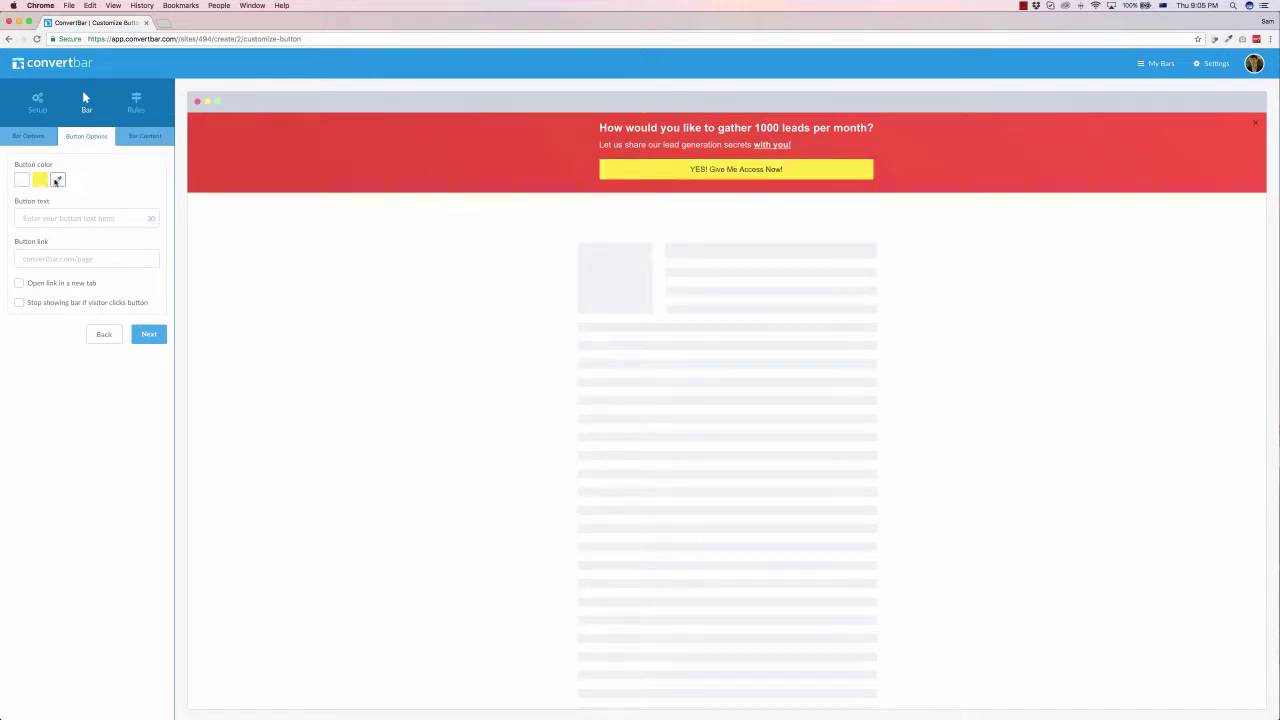
left_click(57, 180)
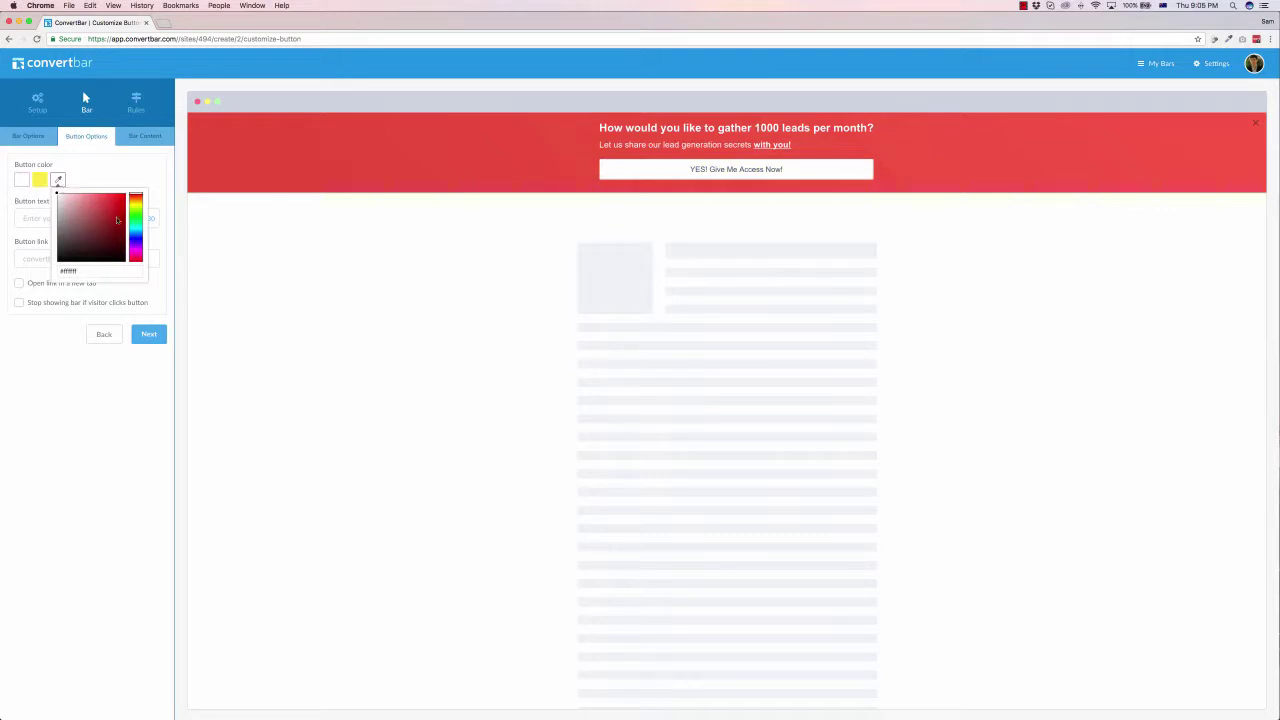
left_click(122, 178)
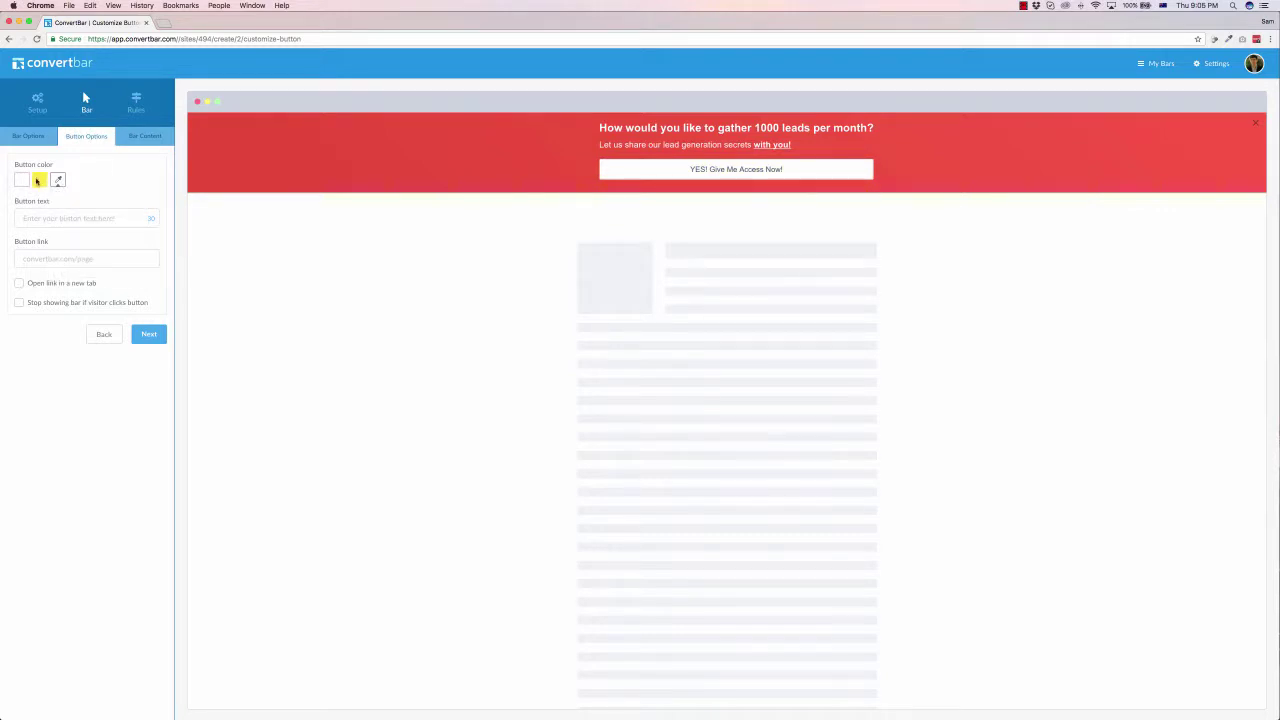
Step: Label the button 'Yes!! - Share Them With Me!' and set its link to open in a new tab
left_click(54, 217)
type("Yes!!")
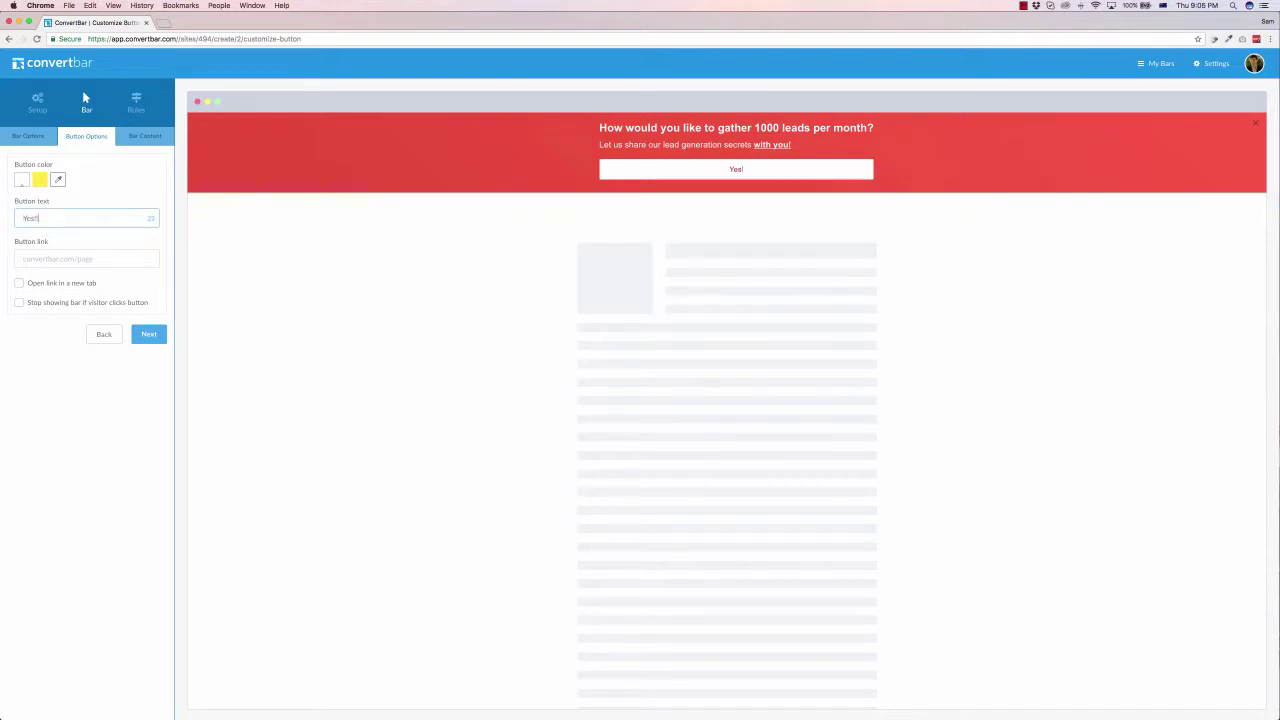
type(" - Sha")
type("re Them W")
type("ith Y")
key("BackSpace")
type("Me!")
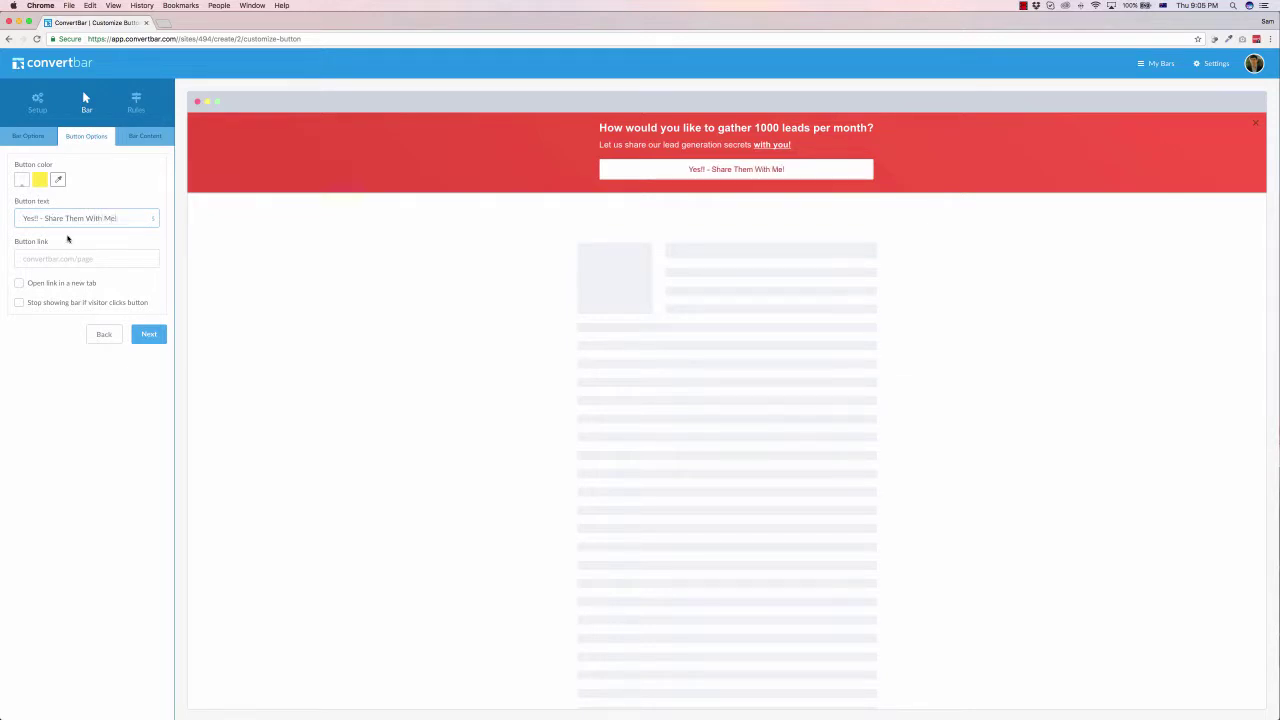
left_click(64, 259)
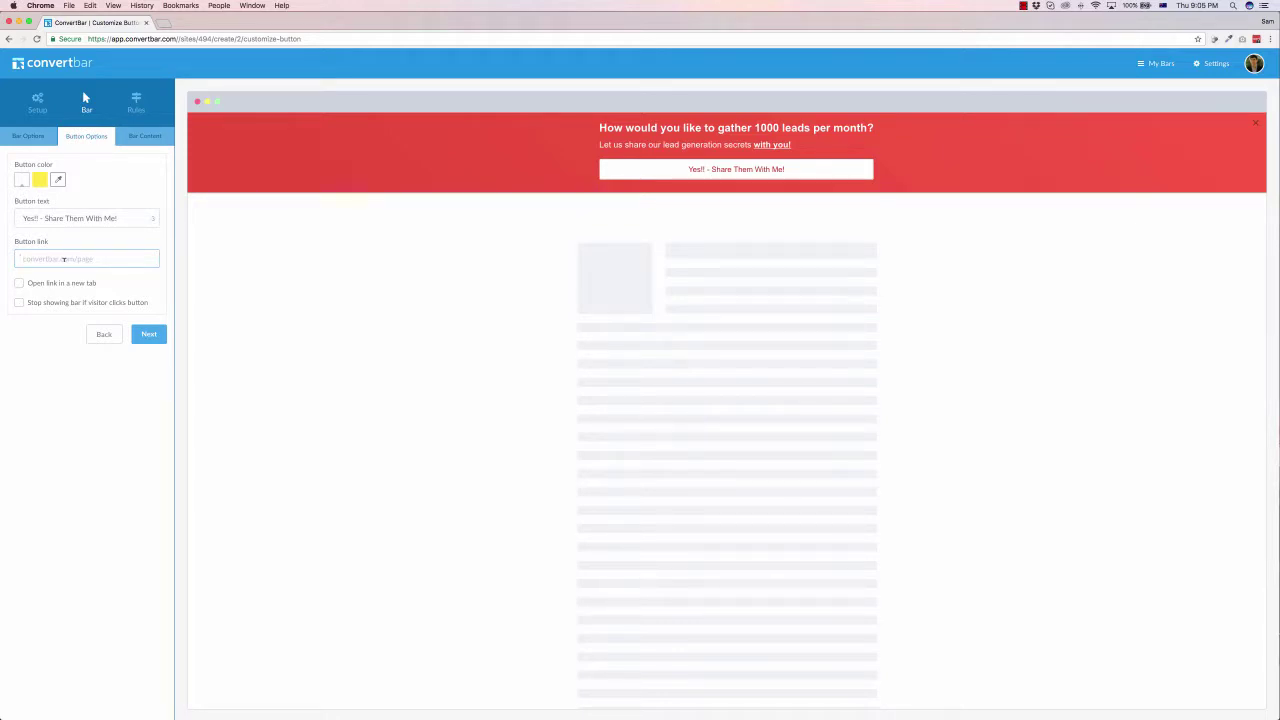
type("sam")
type("spro")
type("iews.co")
type("m")
type("convert")
type("bar")
left_click(19, 283)
Step: Add the SMP-W.png logo to Demo Bar 2's content with the countdown timer left off
left_click(147, 334)
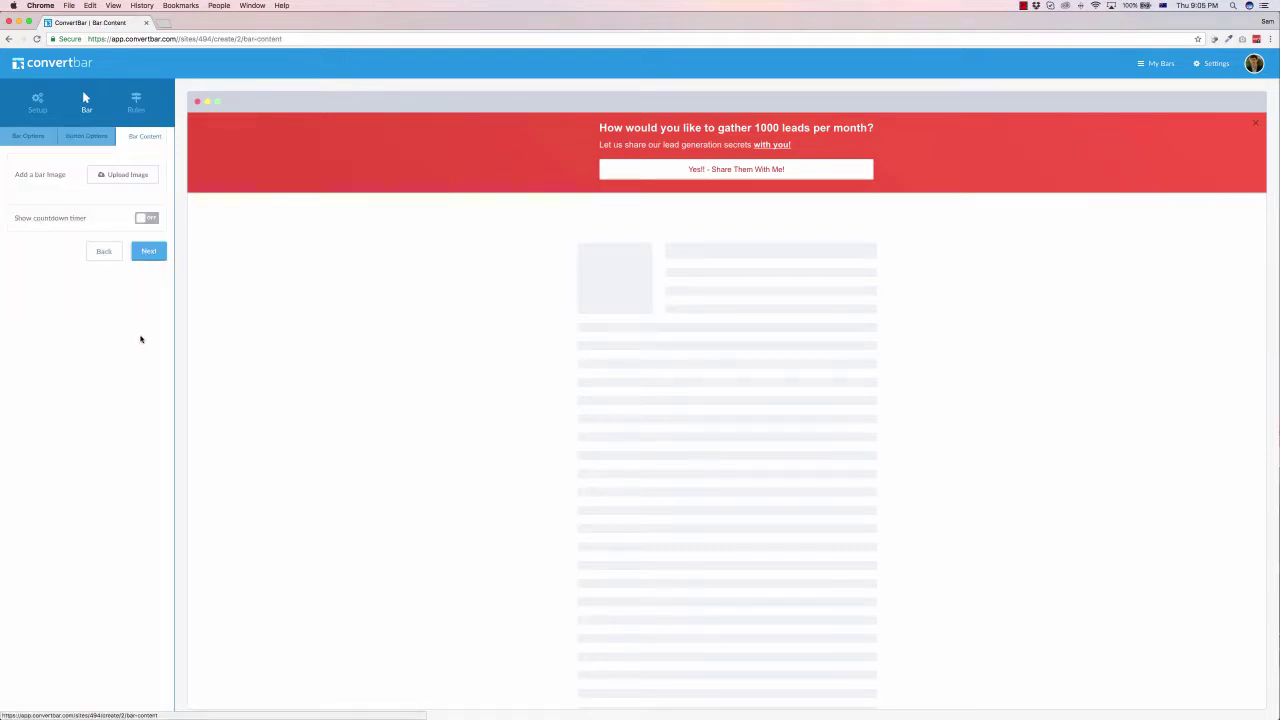
left_click(120, 175)
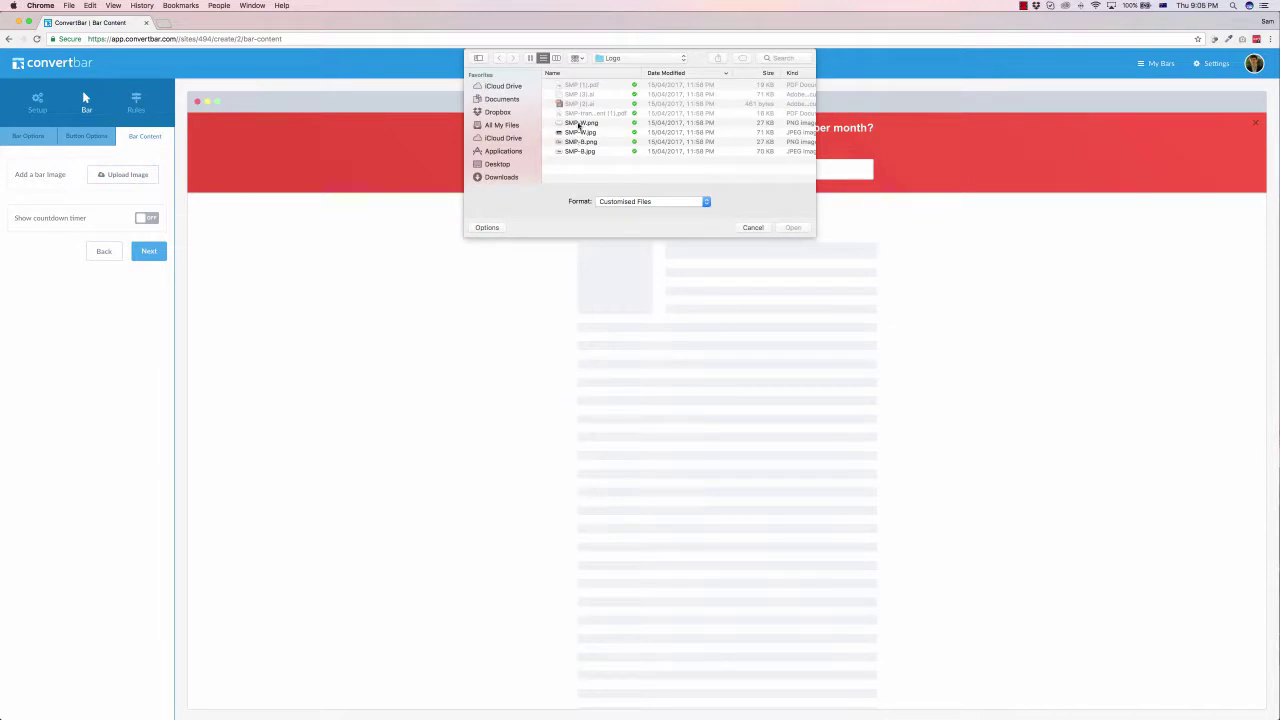
double_click(578, 123)
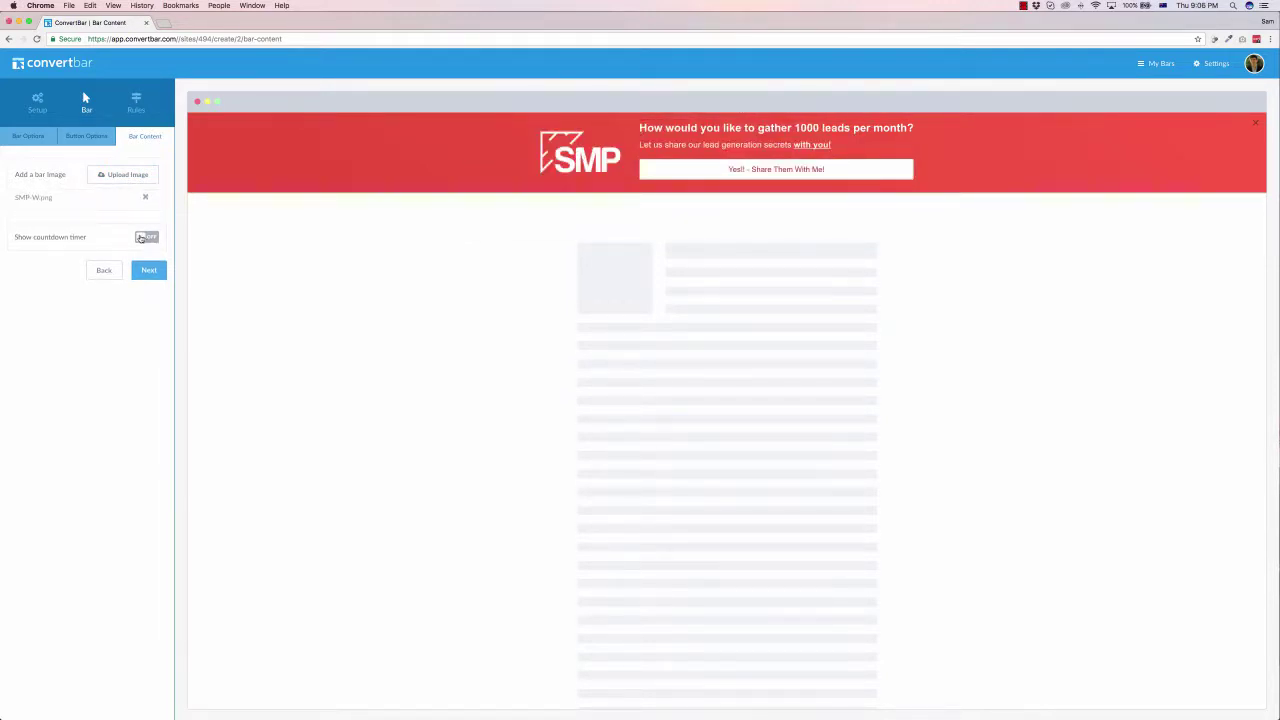
left_click(146, 237)
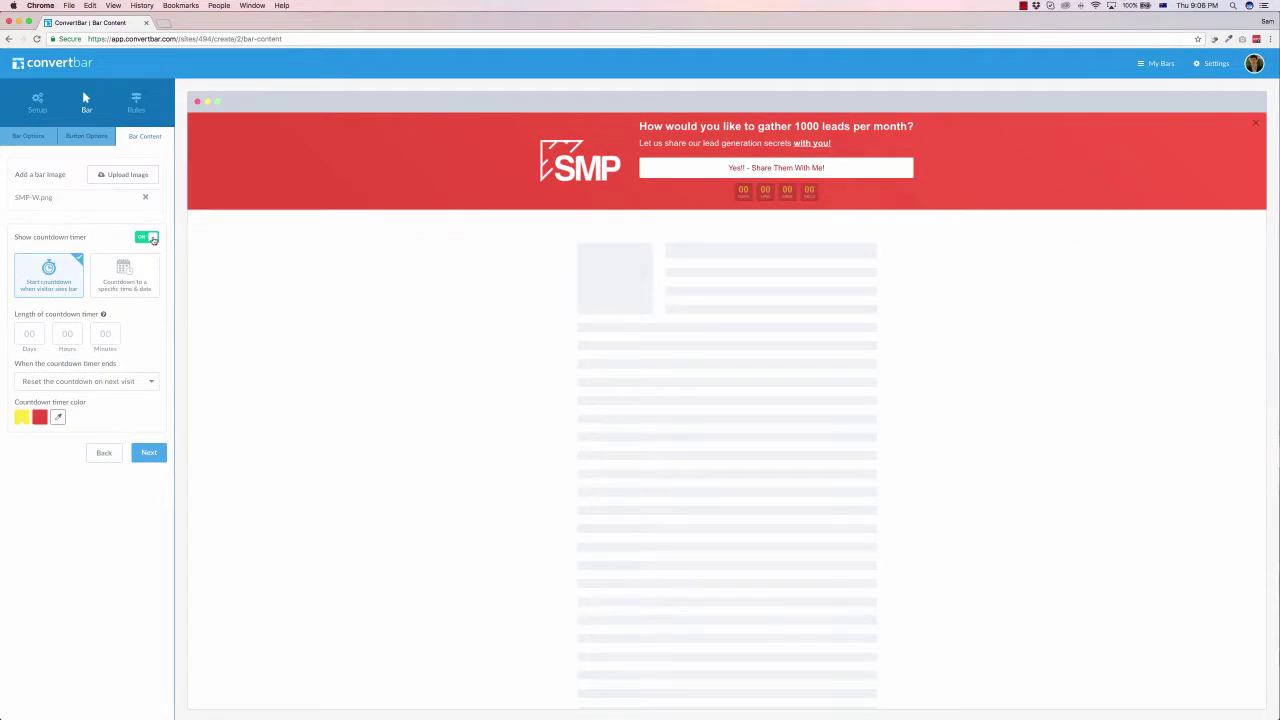
left_click(148, 238)
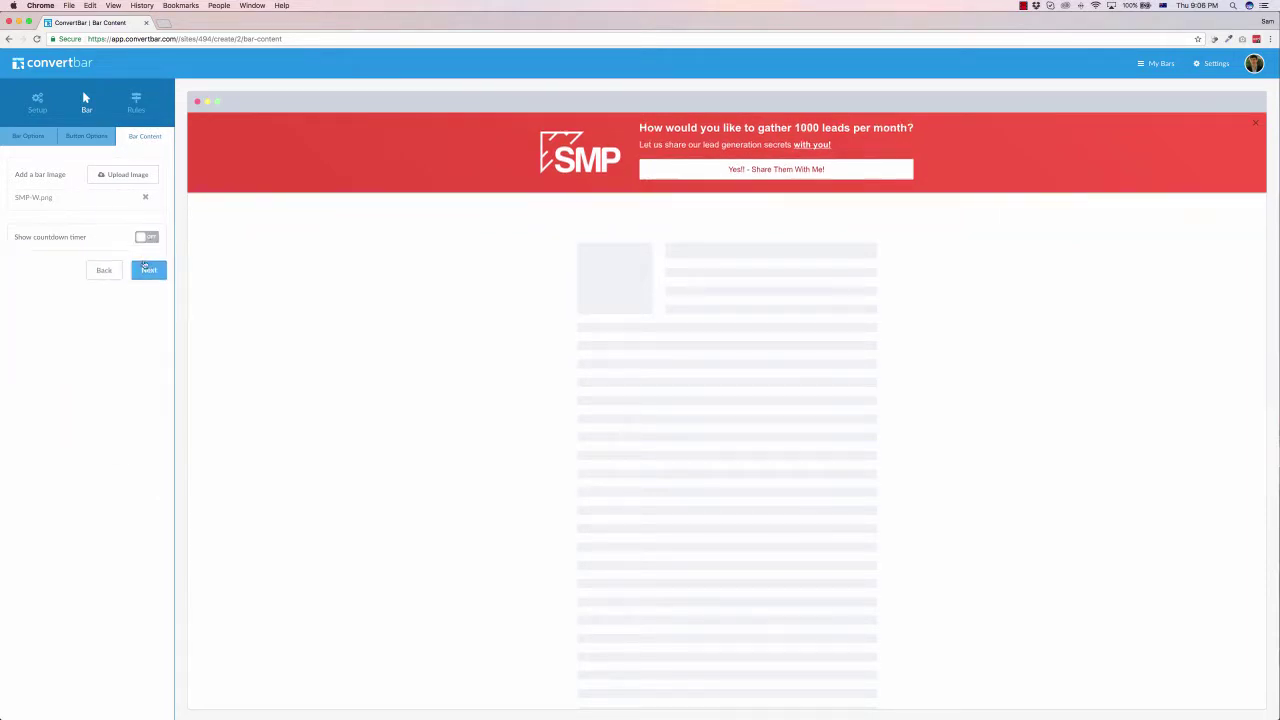
left_click(151, 276)
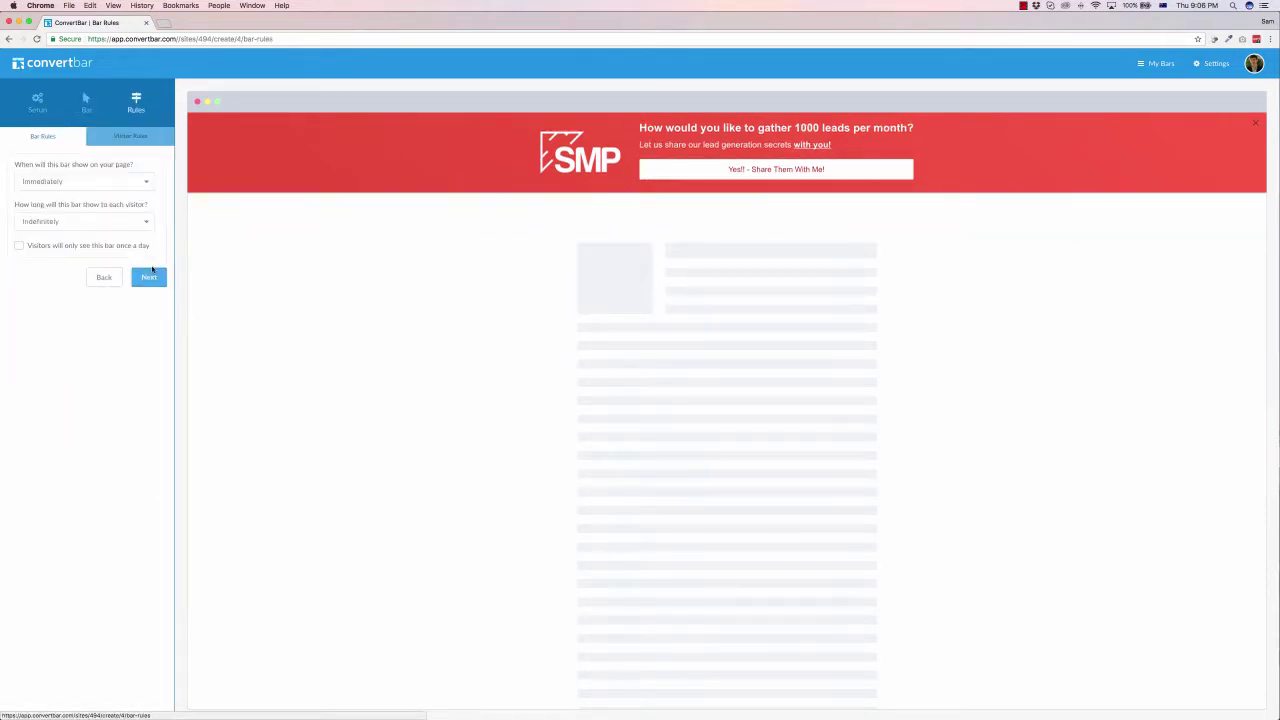
Step: Show Demo Bar 2 after 25% page scroll and try finishing, which raises a Demo3 conflict
left_click(114, 182)
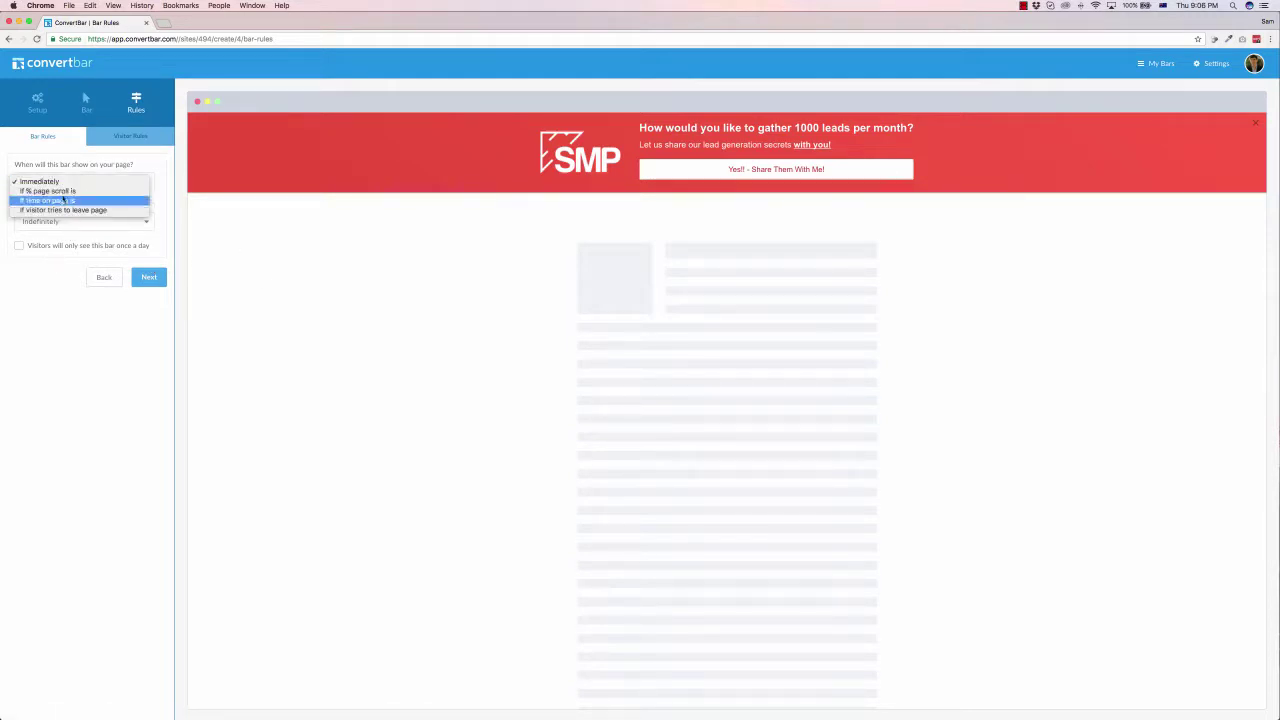
left_click(60, 190)
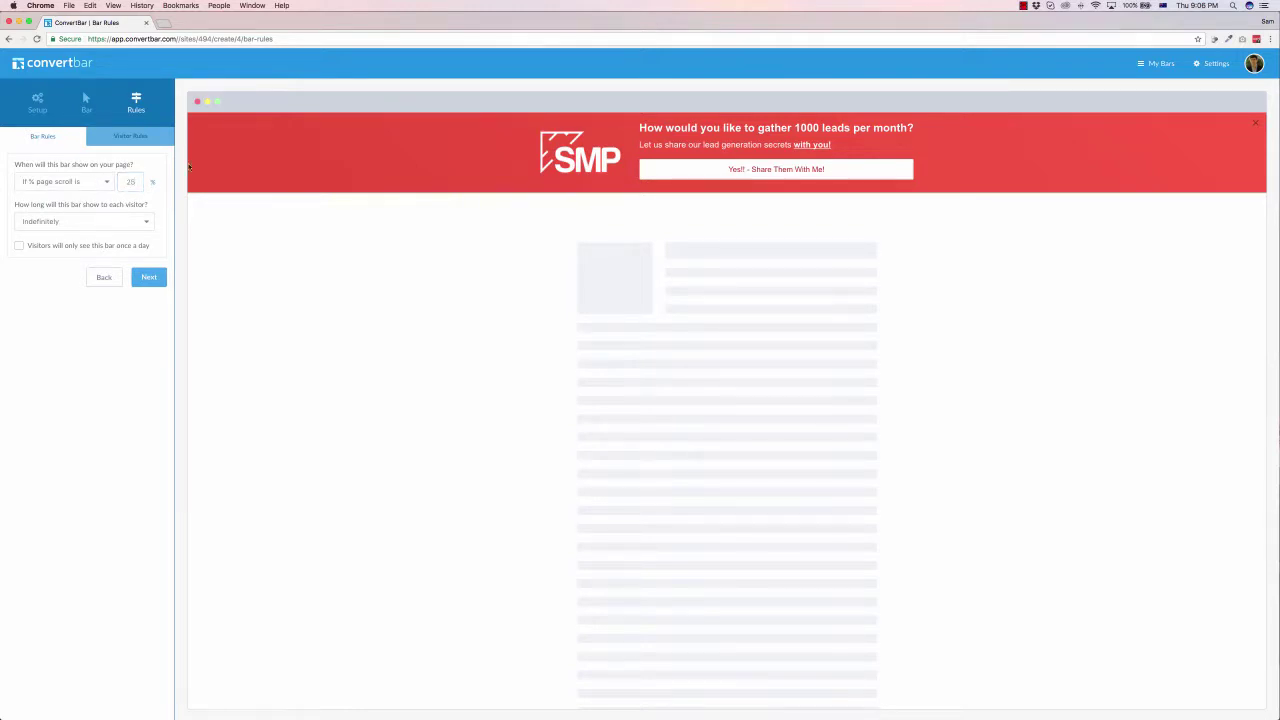
left_click(153, 284)
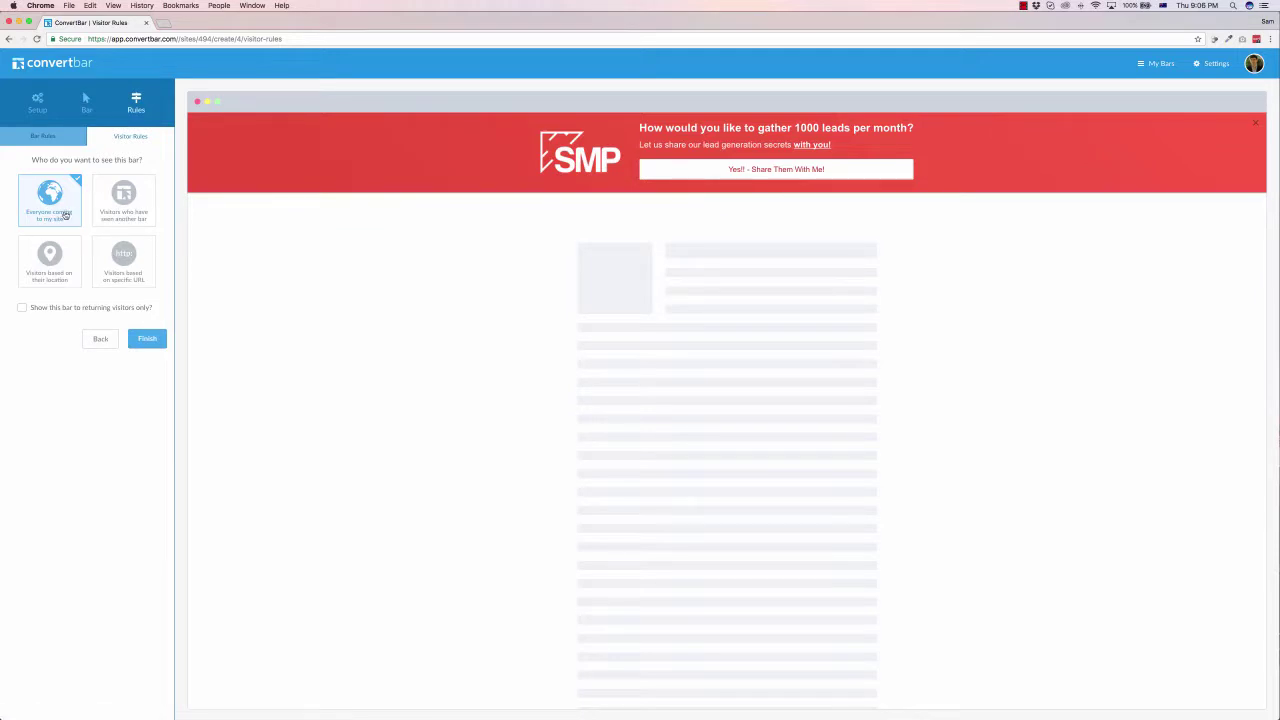
left_click(141, 343)
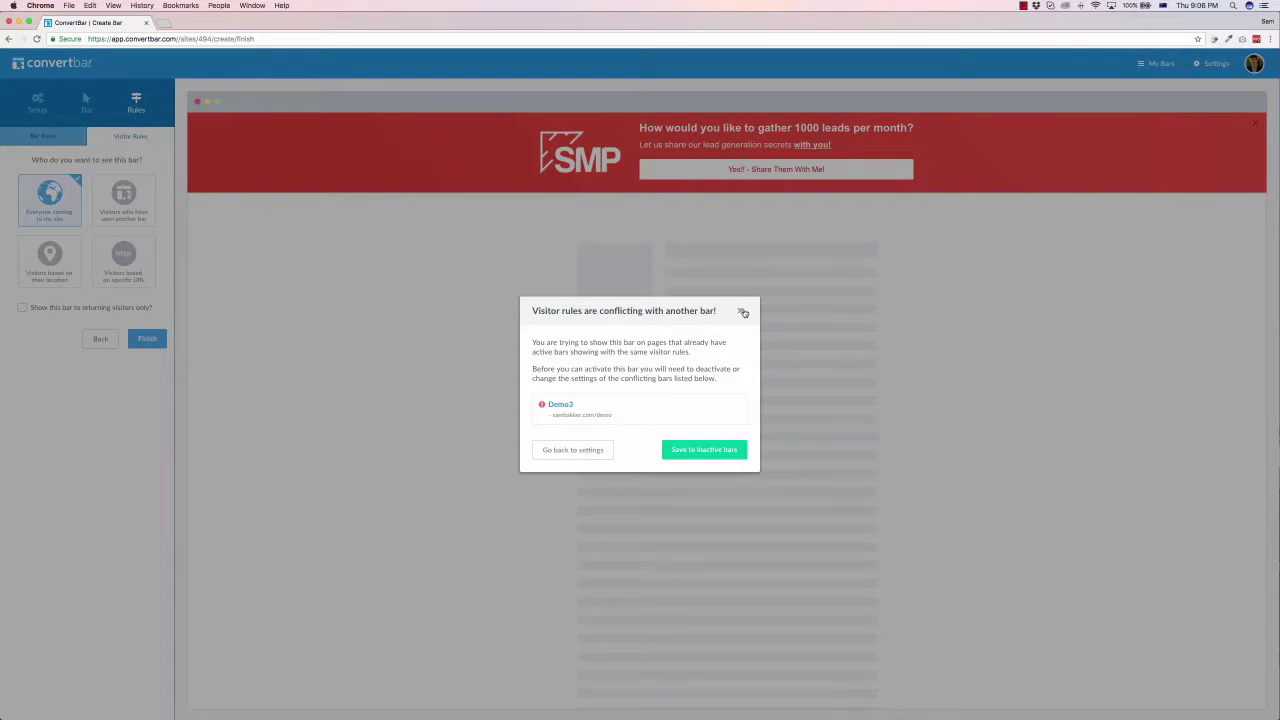
Step: Dismiss the conflict warning and open the Demo3 bar from My Bars for editing
left_click(743, 313)
left_click(60, 63)
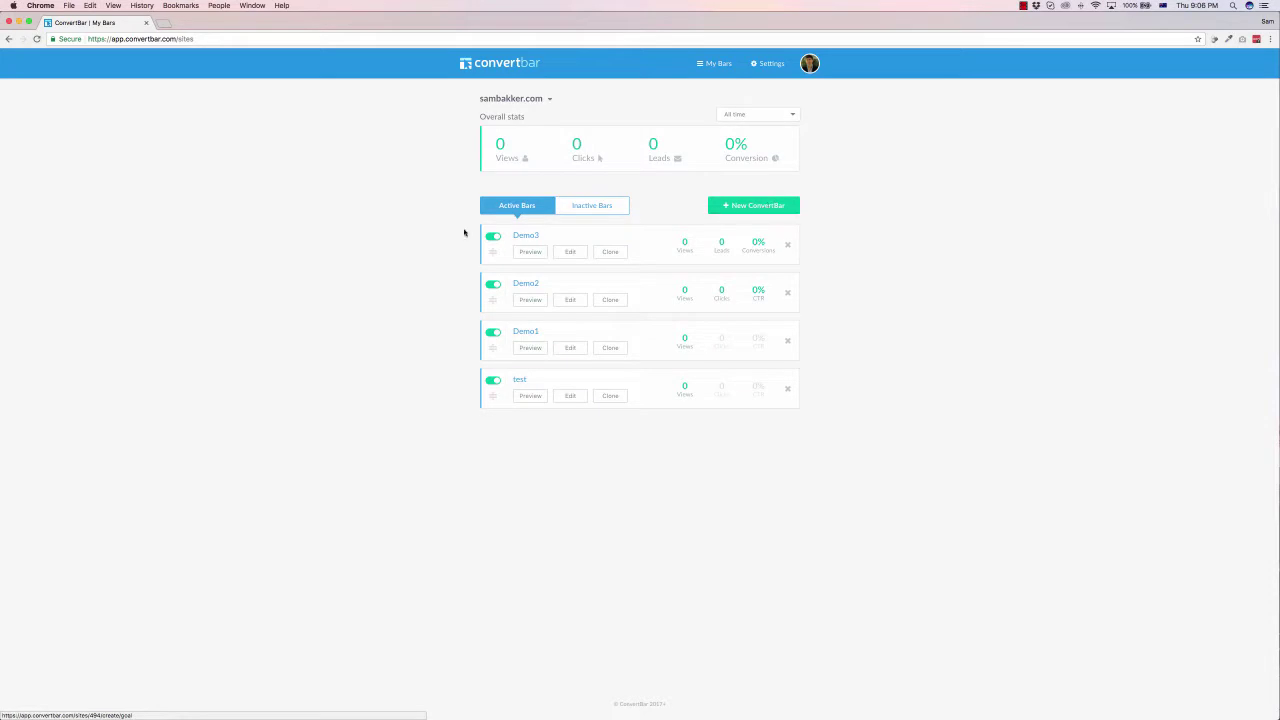
left_click(570, 252)
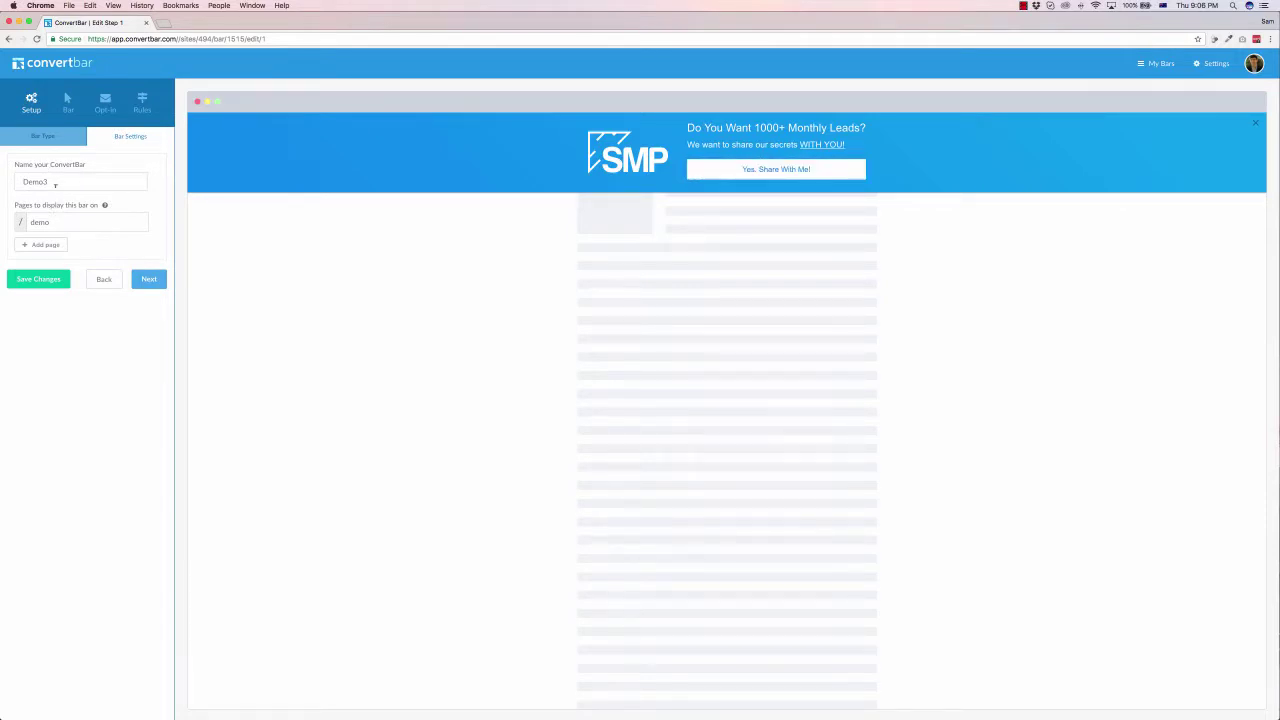
Step: Set Demo3's Push down page option to Yes and review its button and bar content settings
left_click(148, 280)
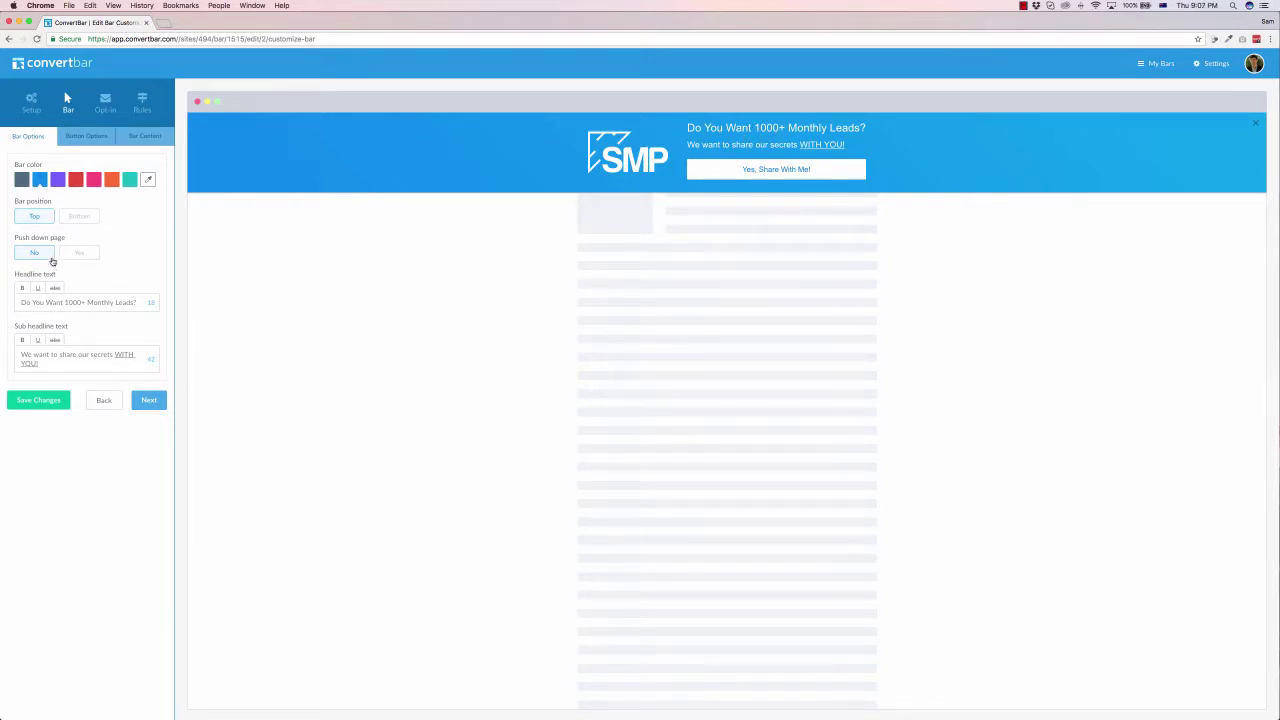
left_click(79, 254)
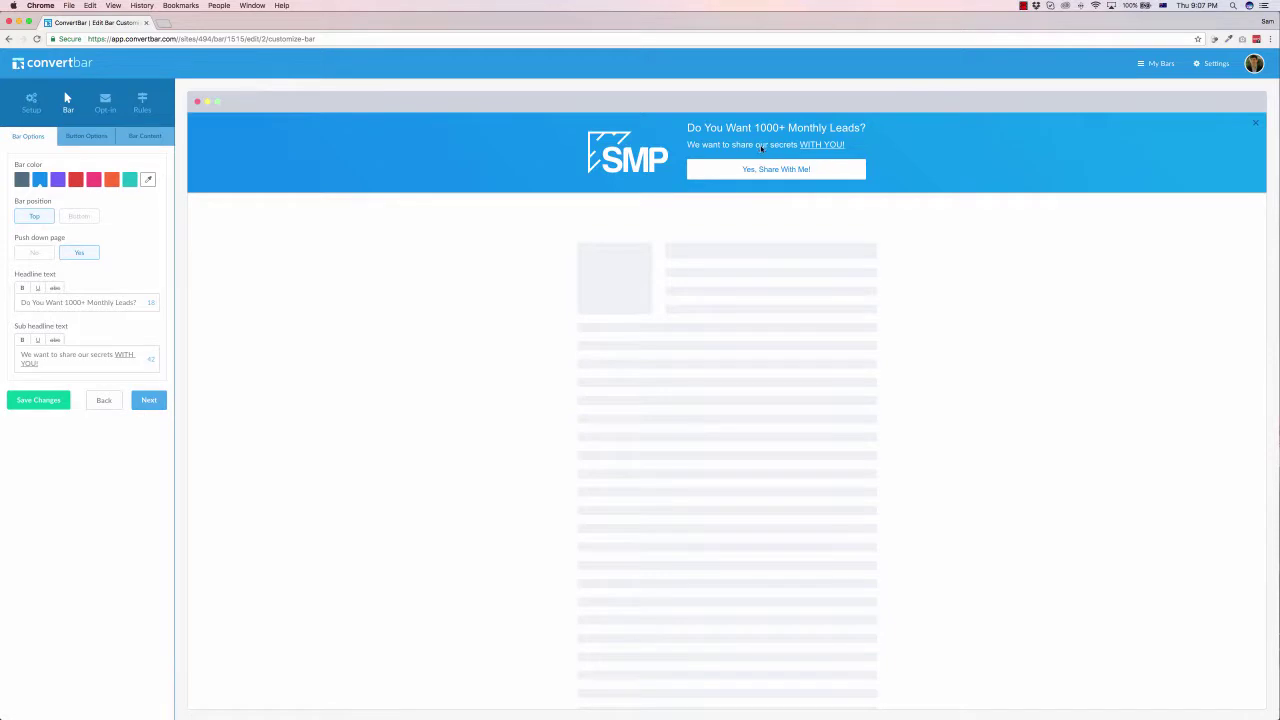
left_click(152, 403)
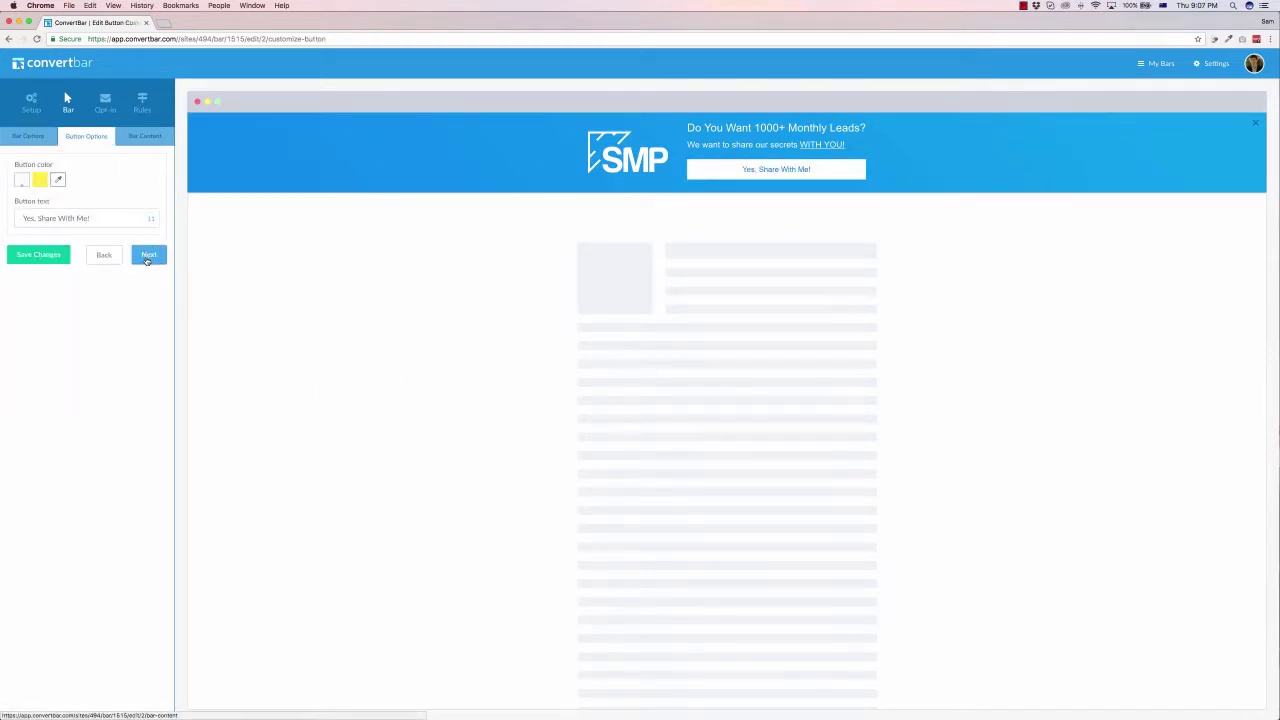
left_click(148, 256)
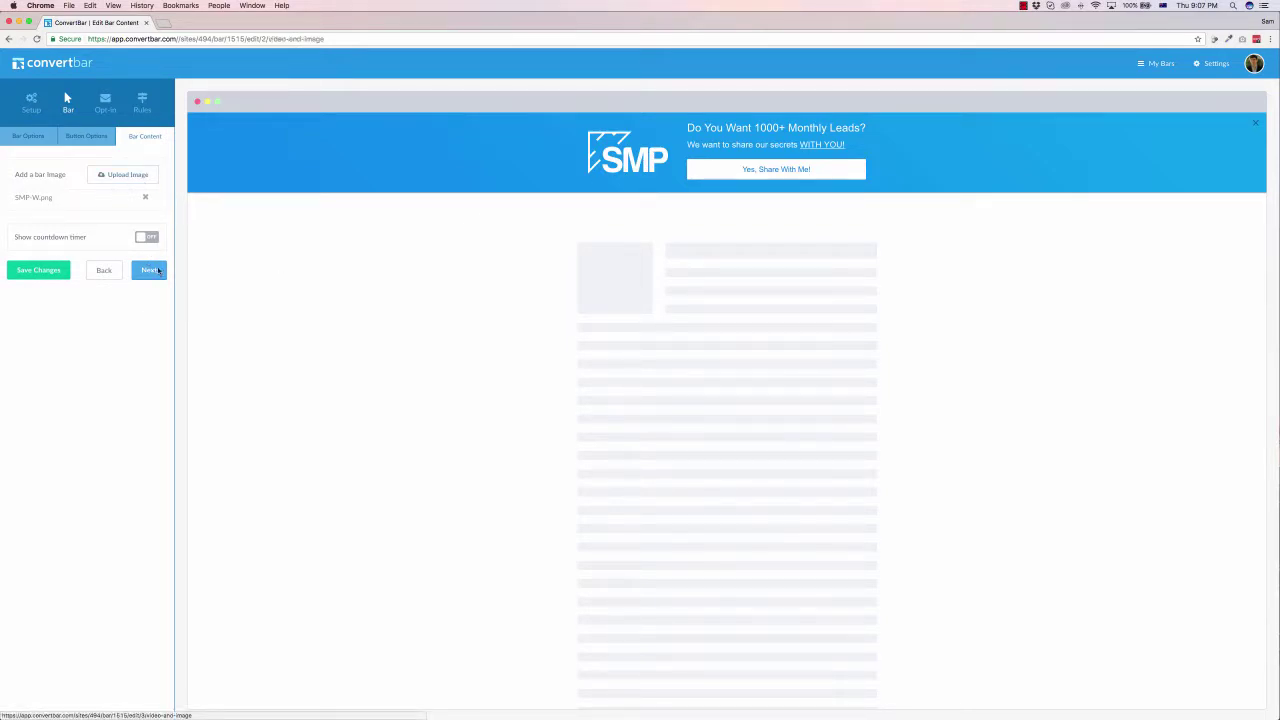
Step: Switch Demo3's opt-in layout to Show image, pairing the SMP logo with name and email fields
left_click(150, 272)
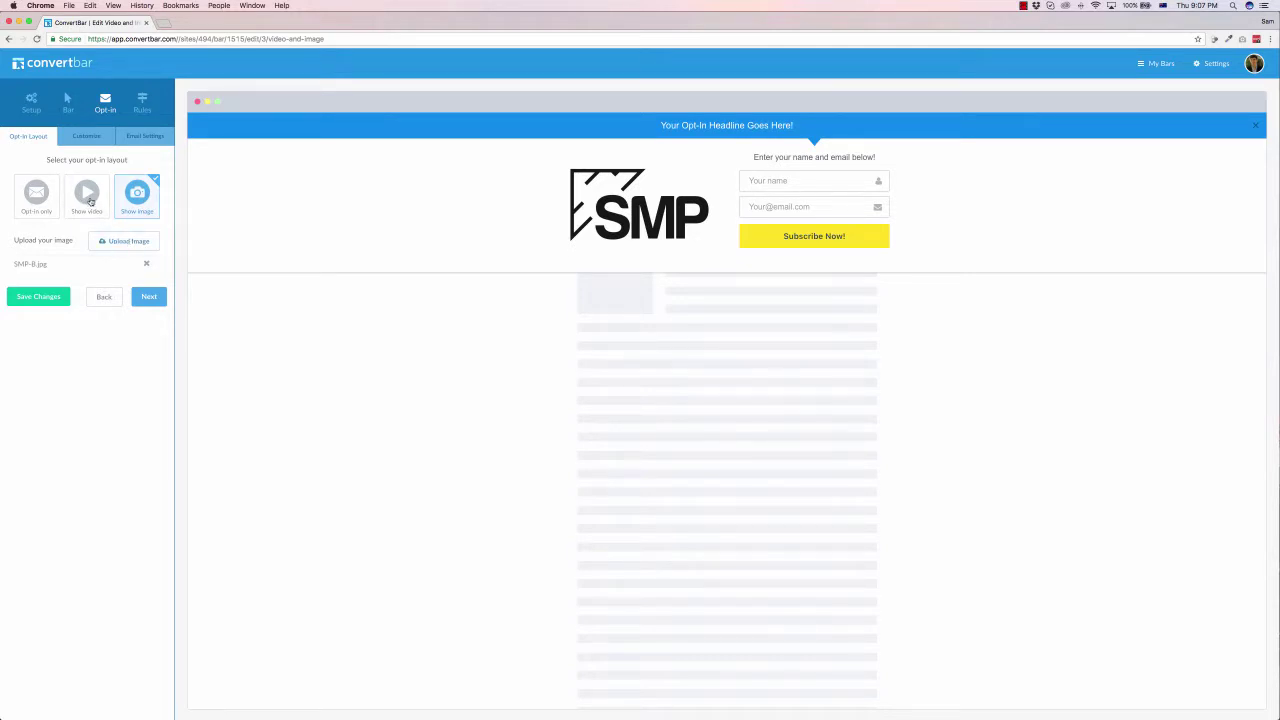
left_click(88, 199)
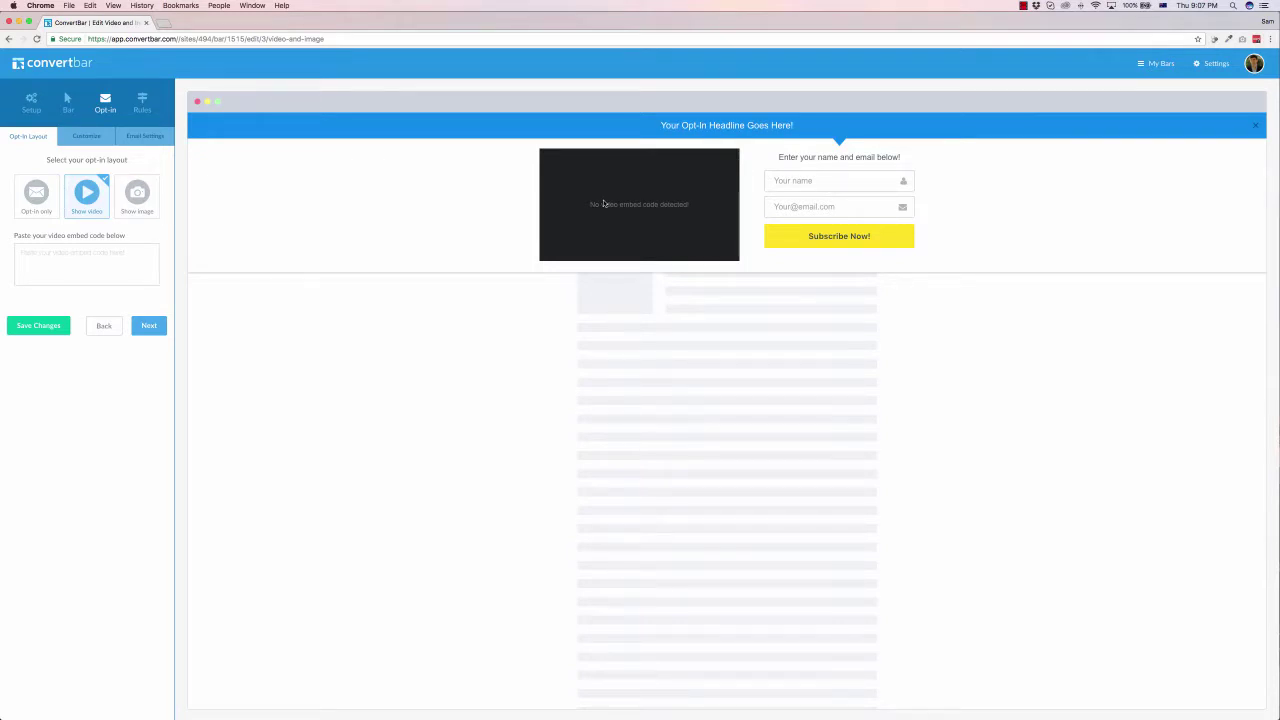
left_click(35, 197)
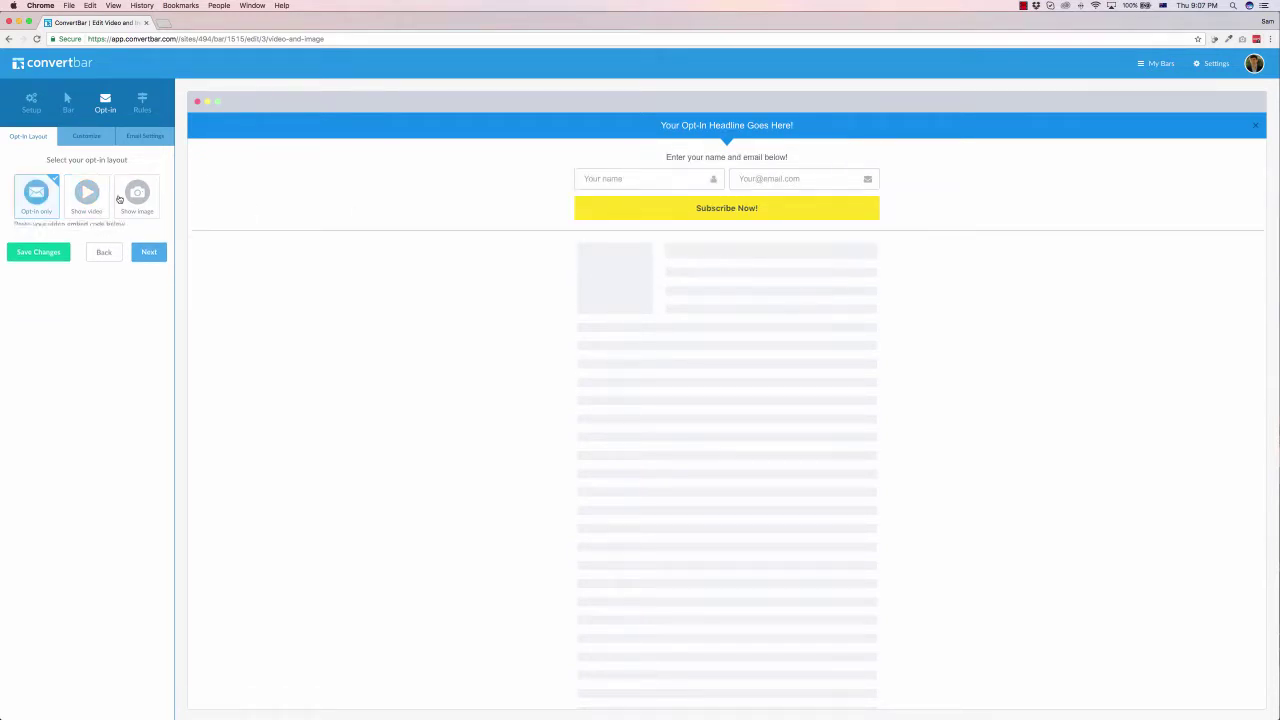
left_click(134, 195)
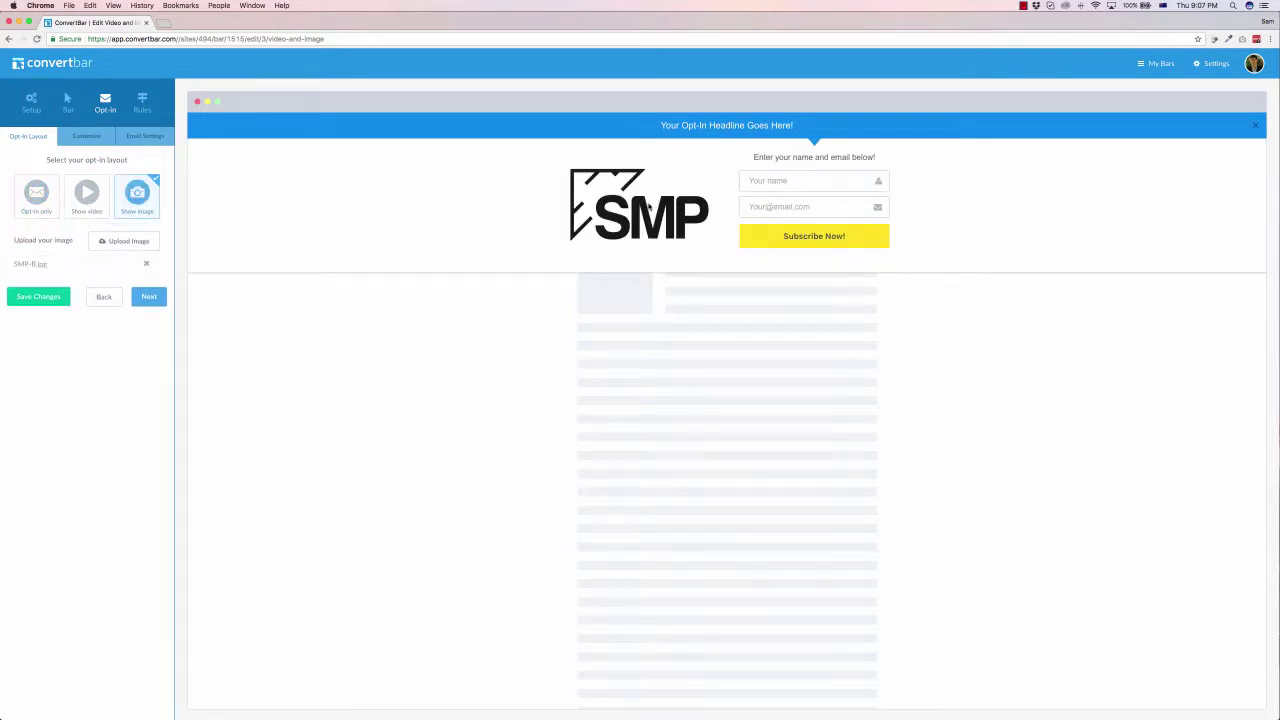
left_click(149, 296)
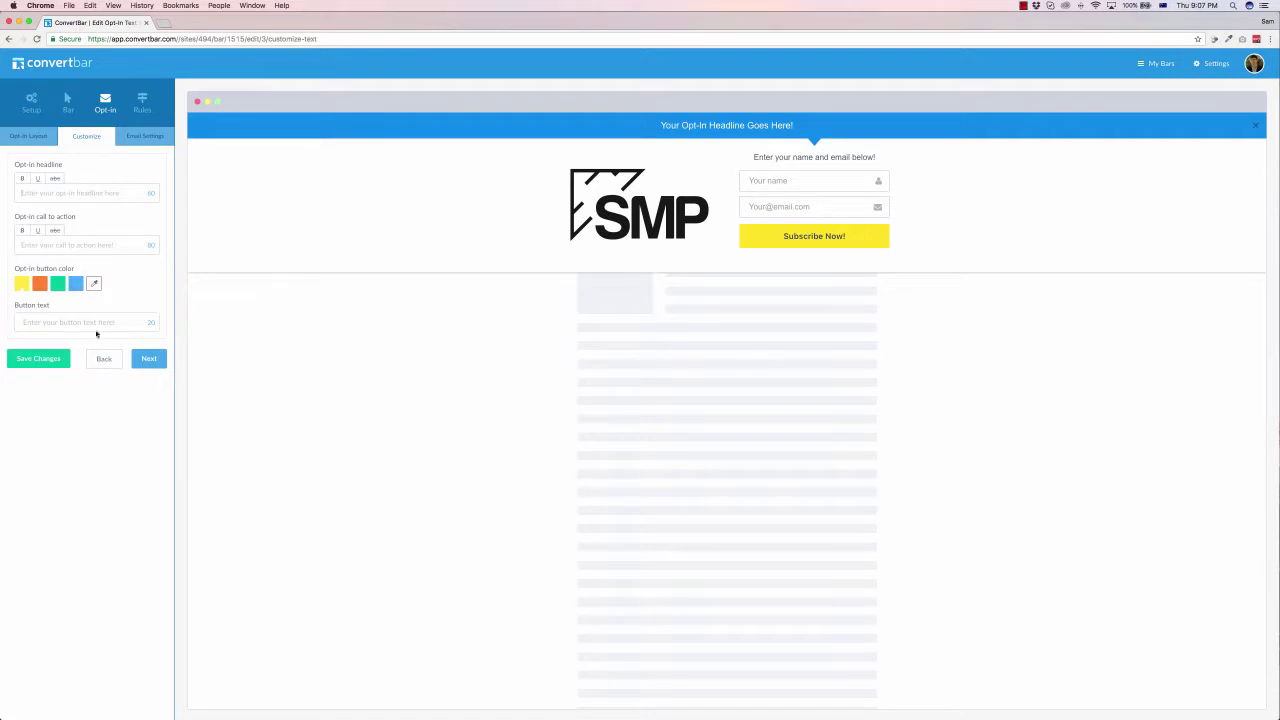
Step: Connect the opt-in form to the Aweber list JV - Boxing Day Blitz
left_click(135, 137)
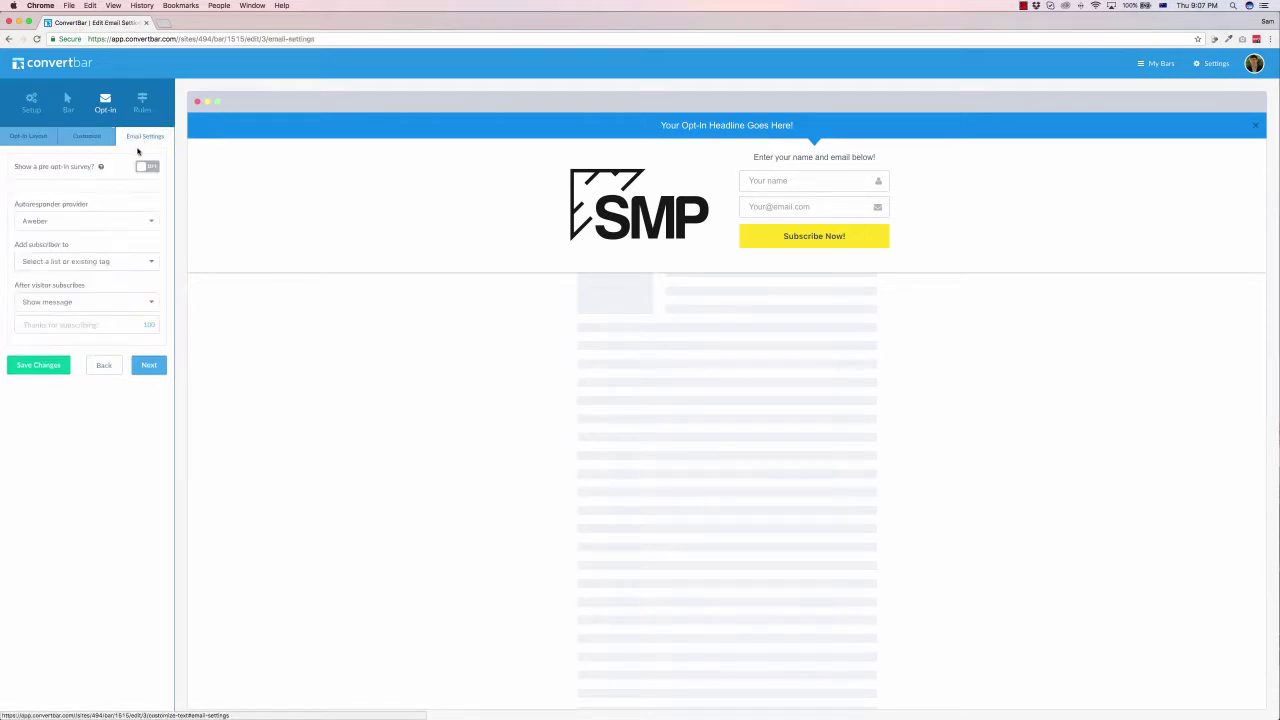
left_click(63, 221)
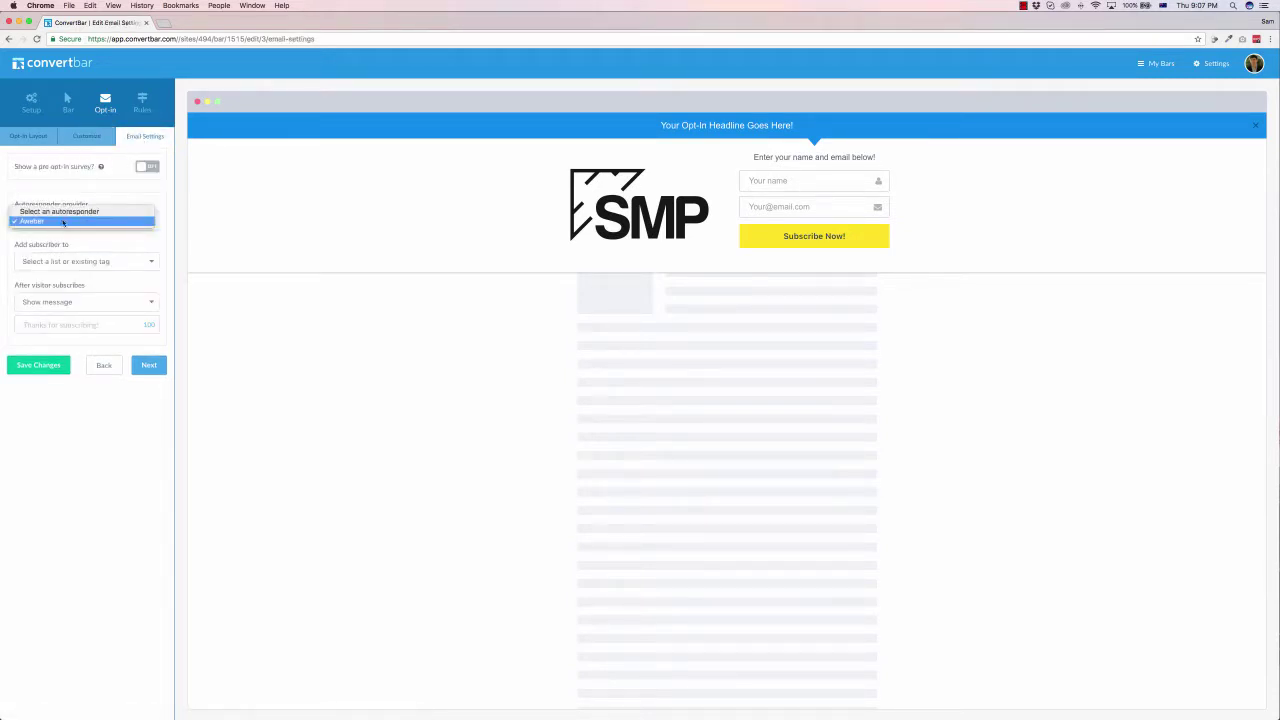
left_click(48, 222)
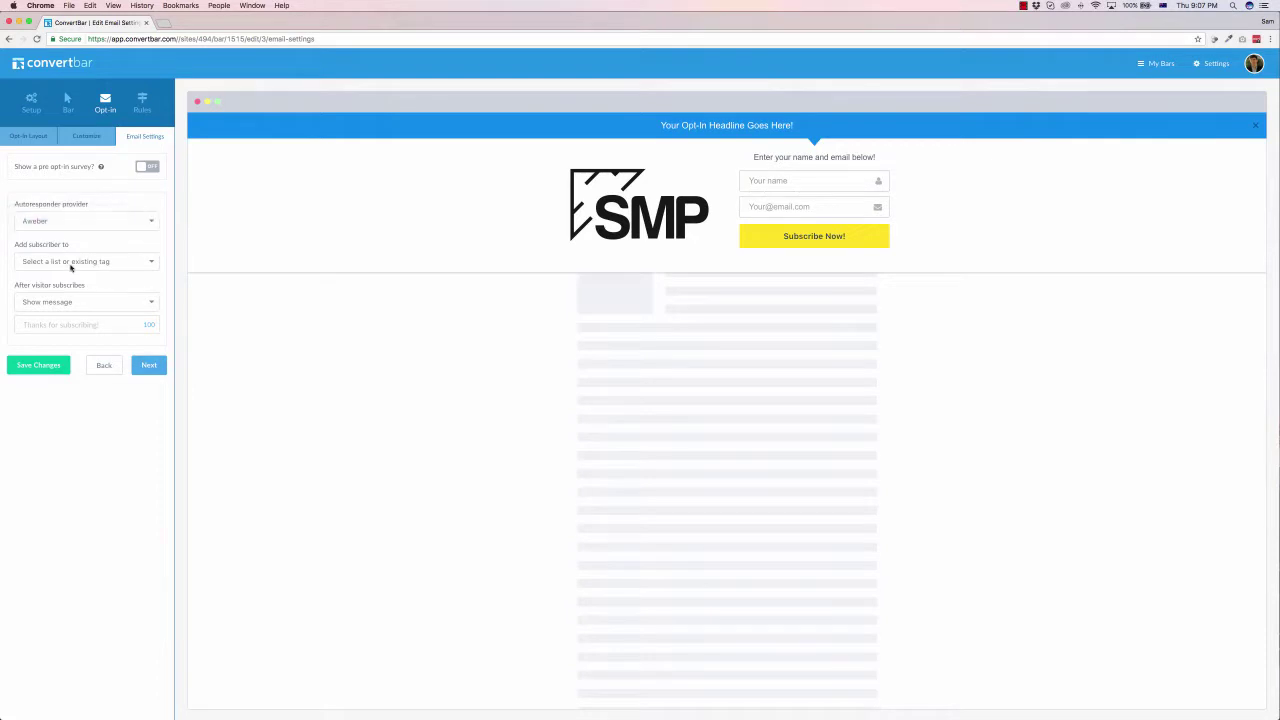
left_click(70, 264)
scroll(78, 310, "down", 5)
scroll(76, 325, "up", 1)
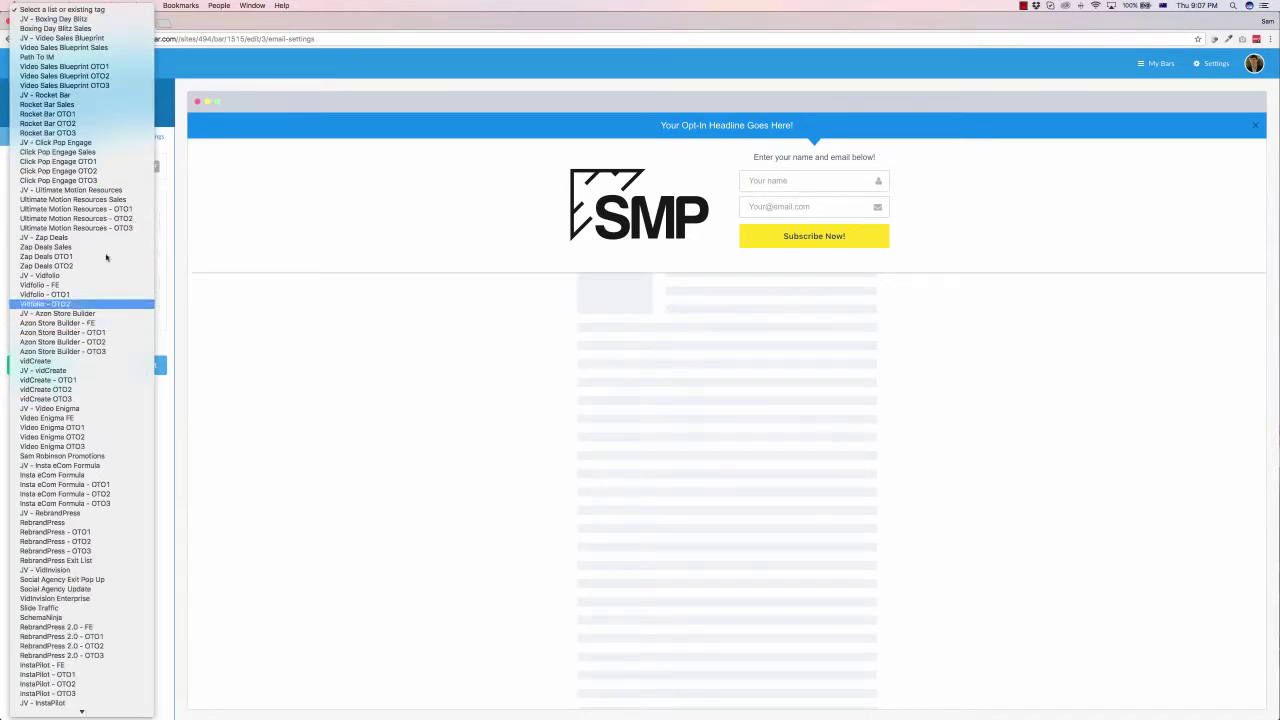
left_click(78, 19)
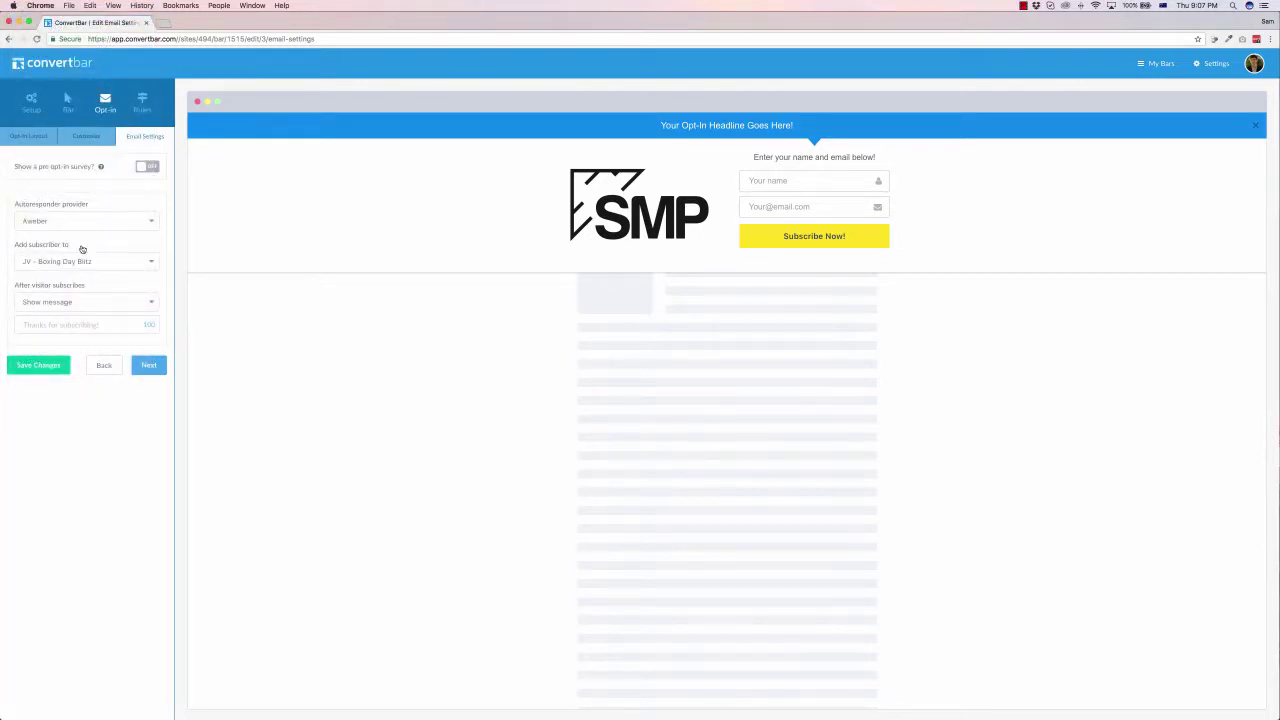
Step: Set After visitor subscribes to Redirect to url, ready for the thank-you page address
left_click(88, 302)
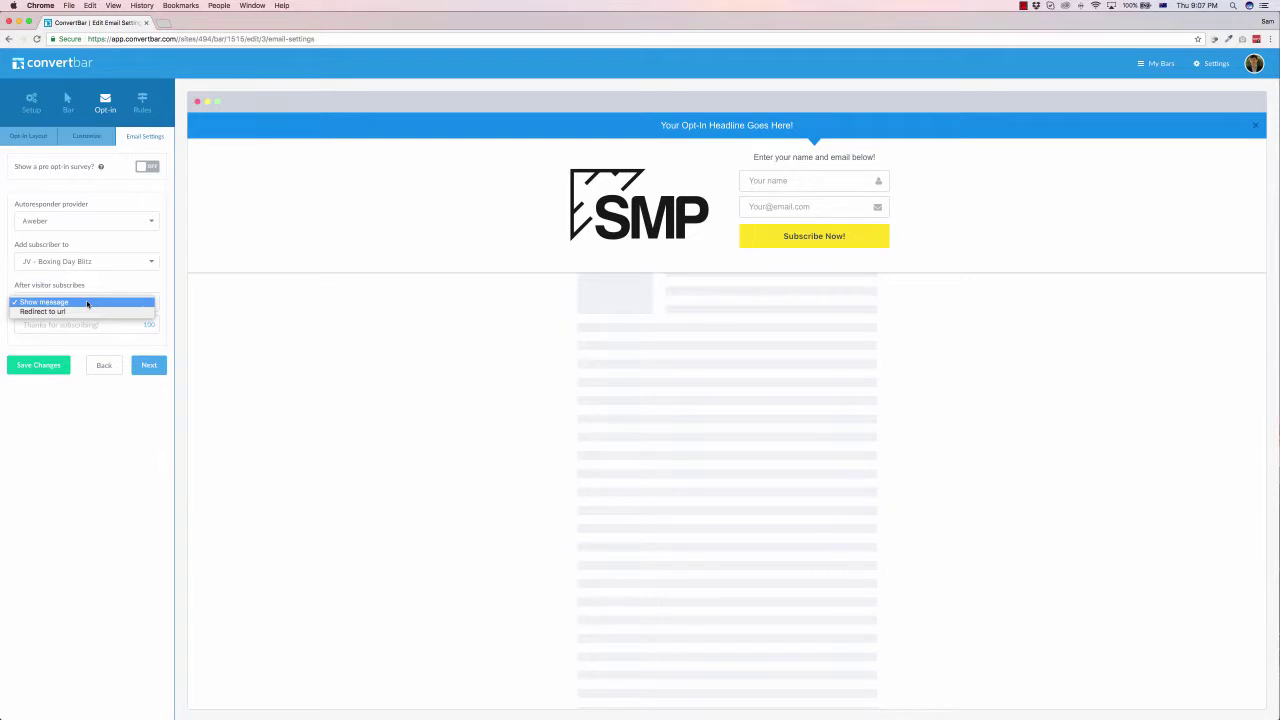
left_click(78, 311)
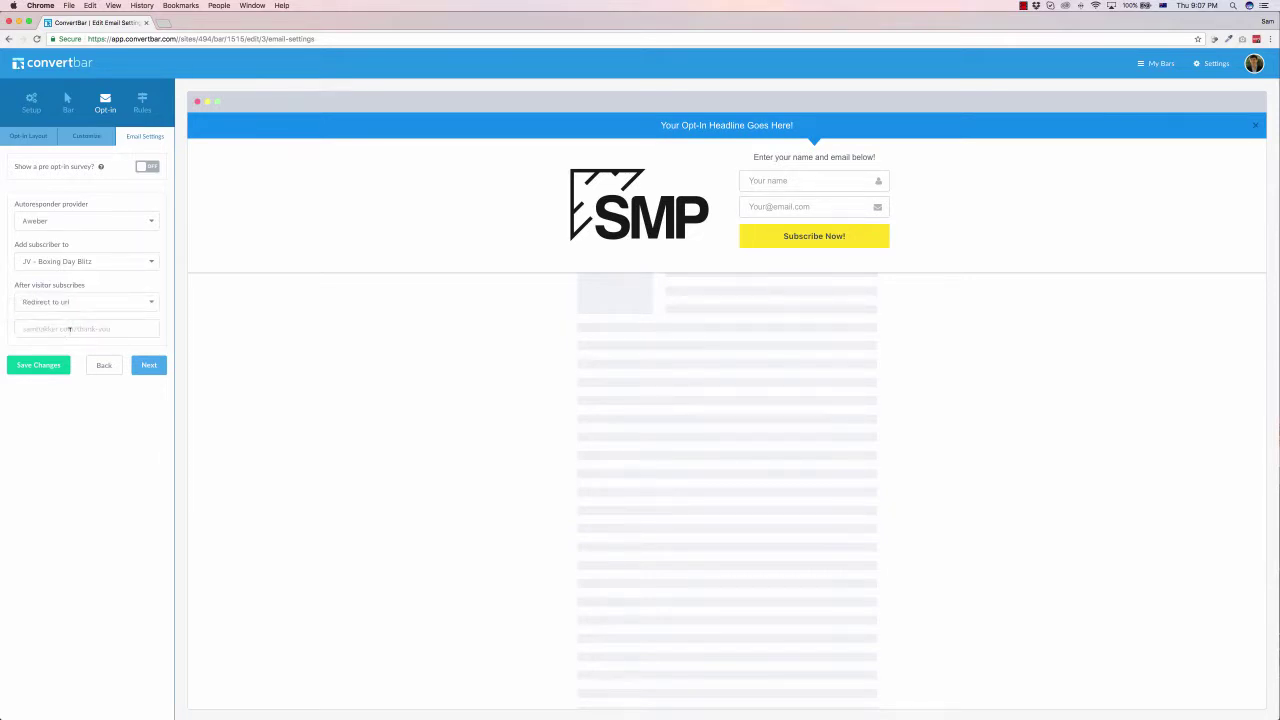
left_click(69, 329)
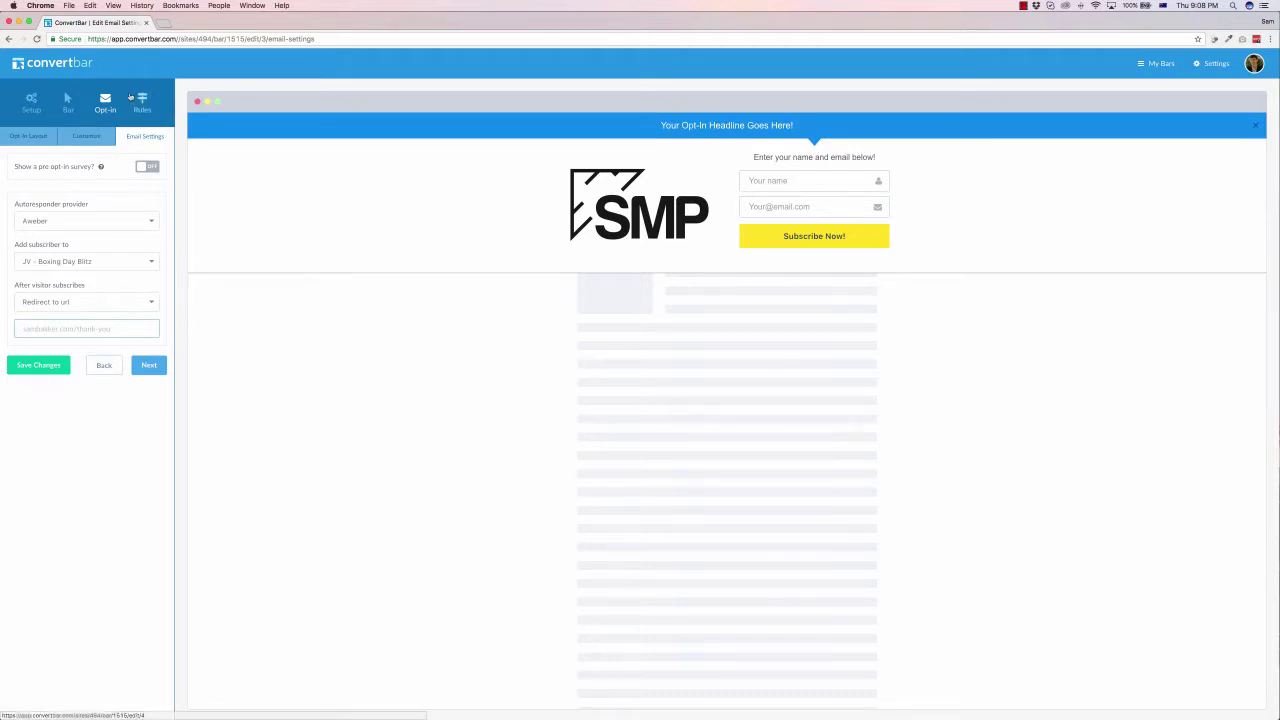
Step: Show Demo3's visitor rules, which target everyone coming to the site
left_click(143, 101)
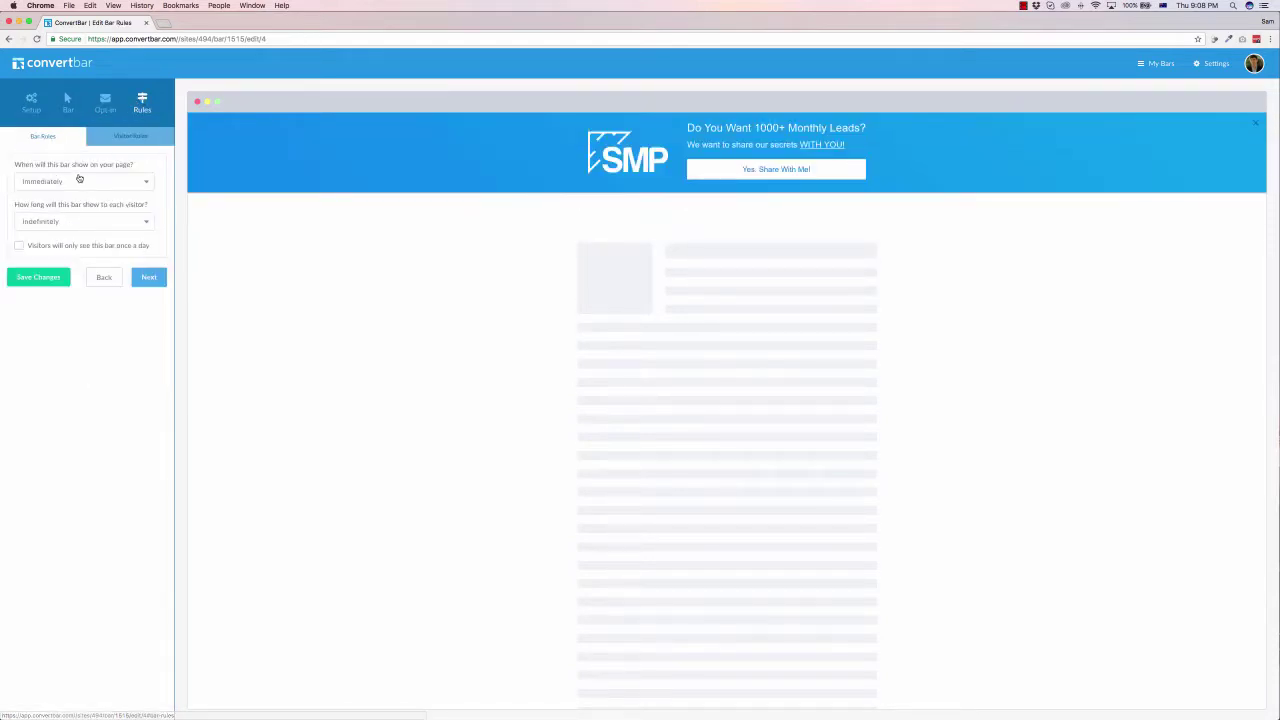
left_click(131, 137)
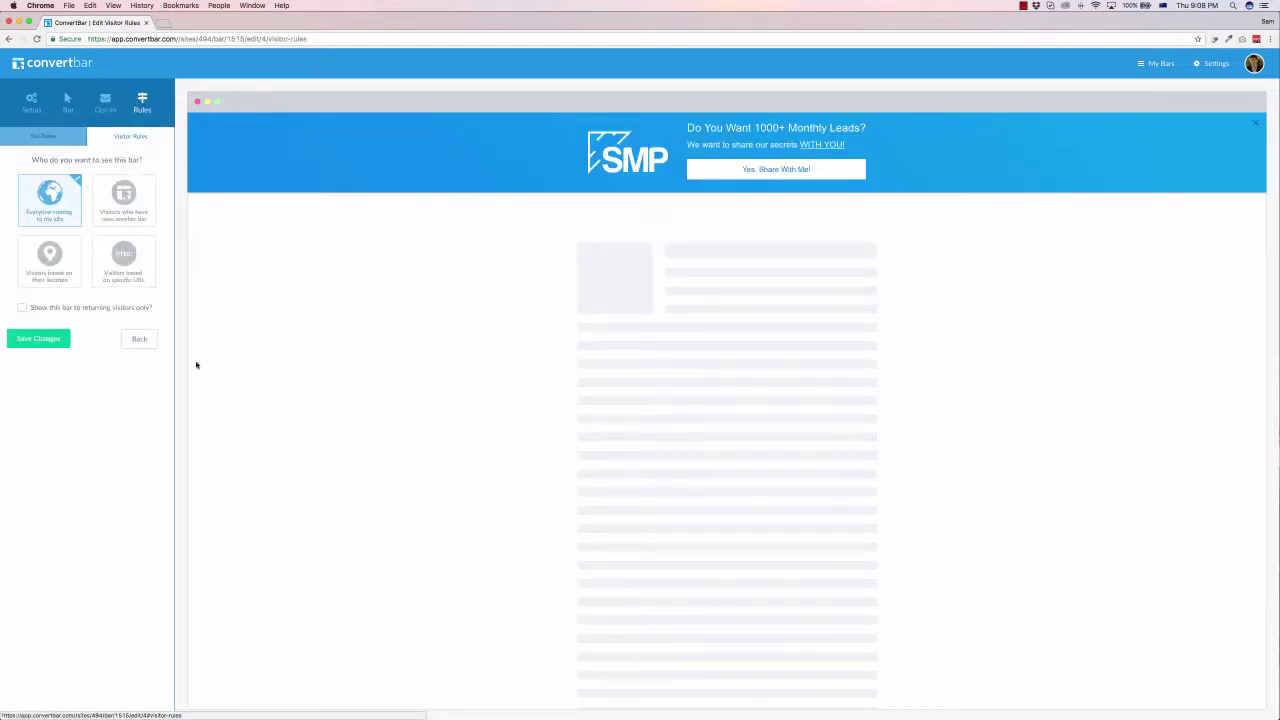